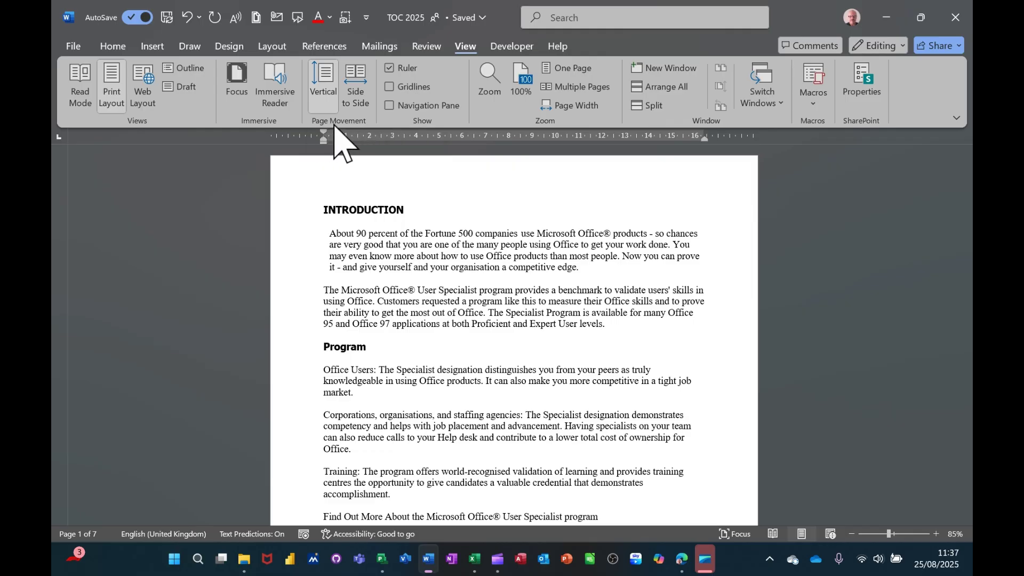
# - Try side-by-side page movement in TOC 2025, then return to vertical scrolling
pyautogui.scroll(-10, 464, 216)
pyautogui.scroll(5, 463, 221)
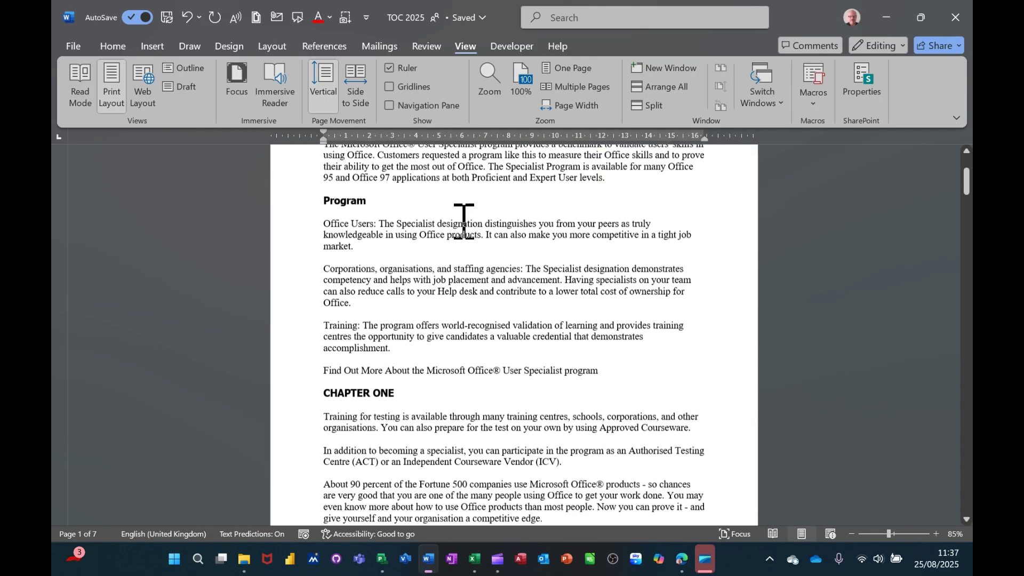
pyautogui.scroll(5, 463, 221)
pyautogui.click(354, 86)
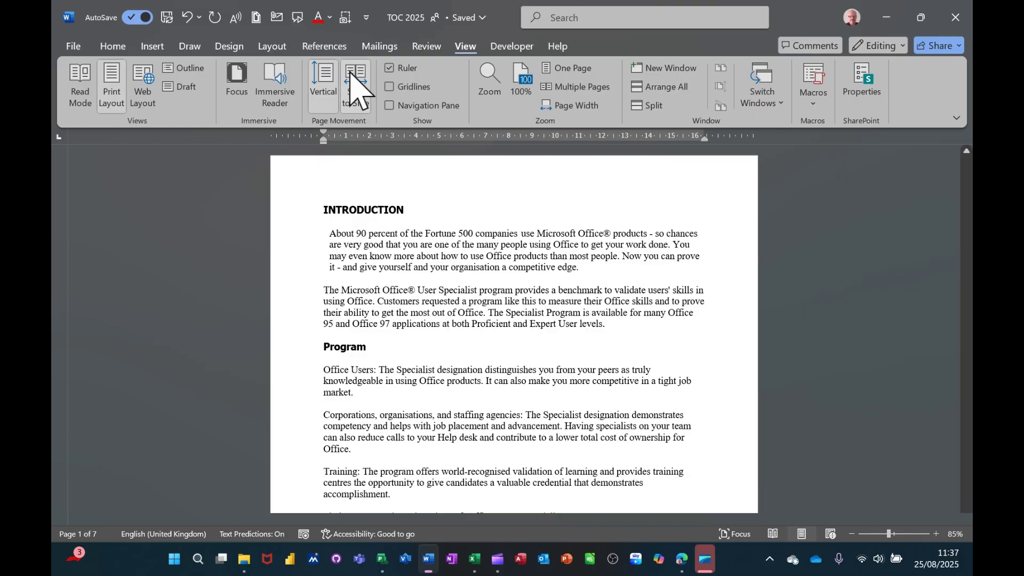
pyautogui.scroll(-5, 422, 197)
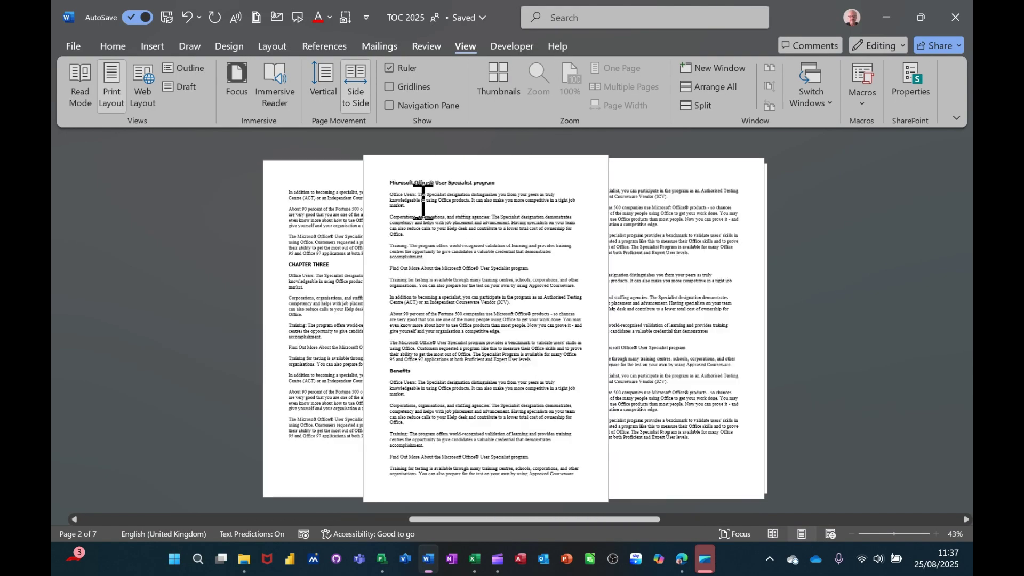
pyautogui.scroll(4, 423, 204)
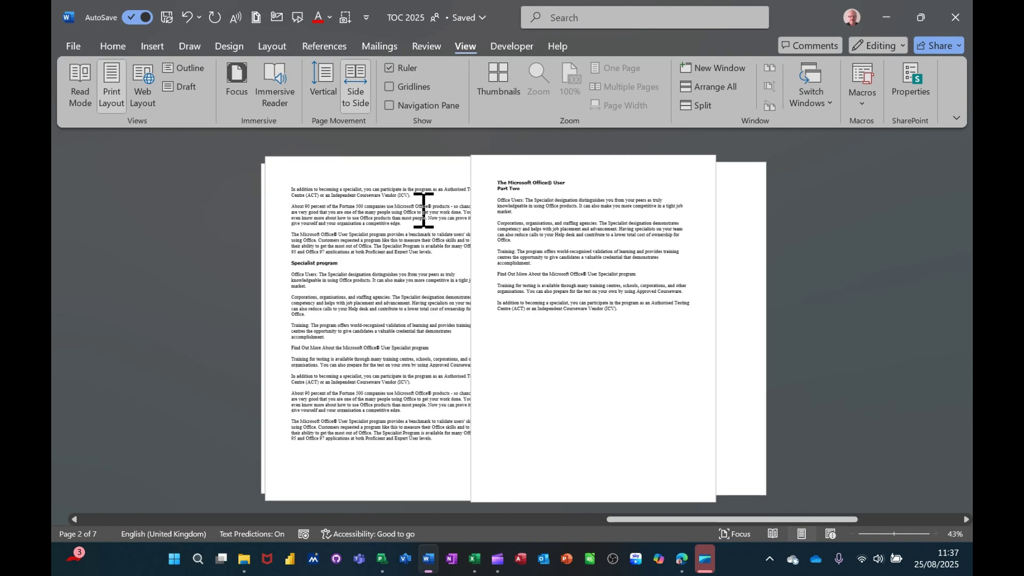
pyautogui.scroll(4, 448, 232)
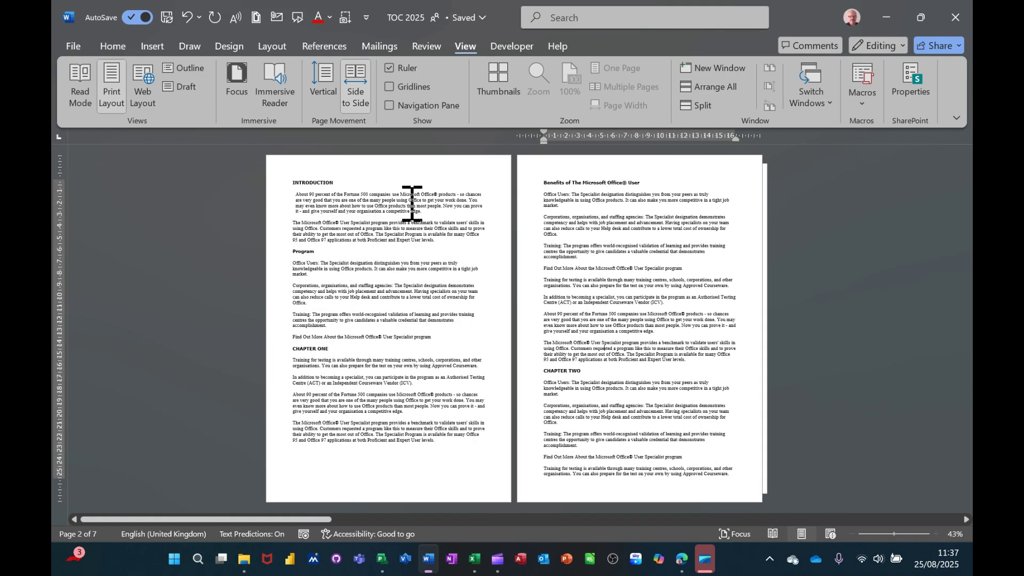
pyautogui.scroll(-5, 420, 229)
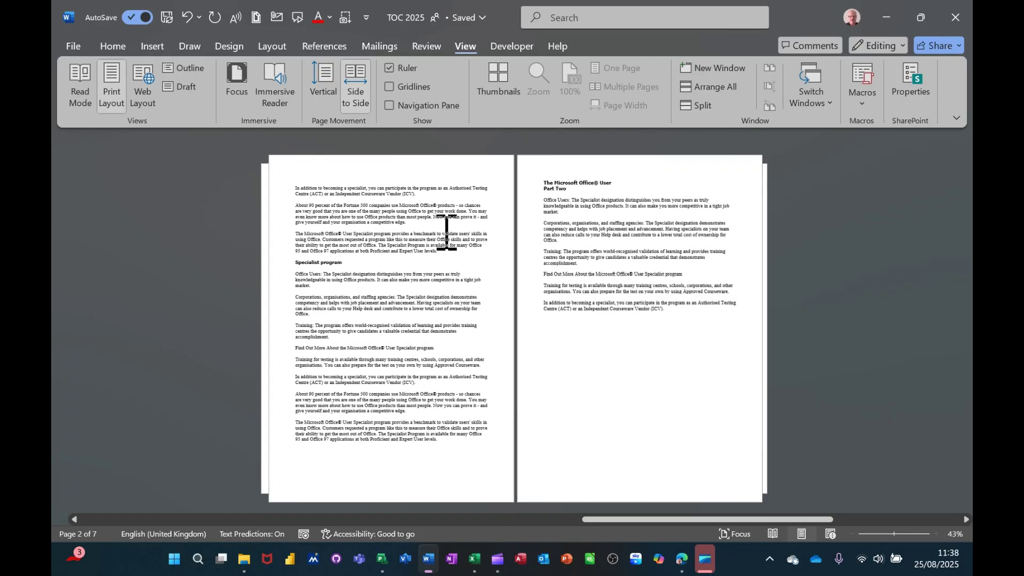
pyautogui.scroll(-1, 464, 231)
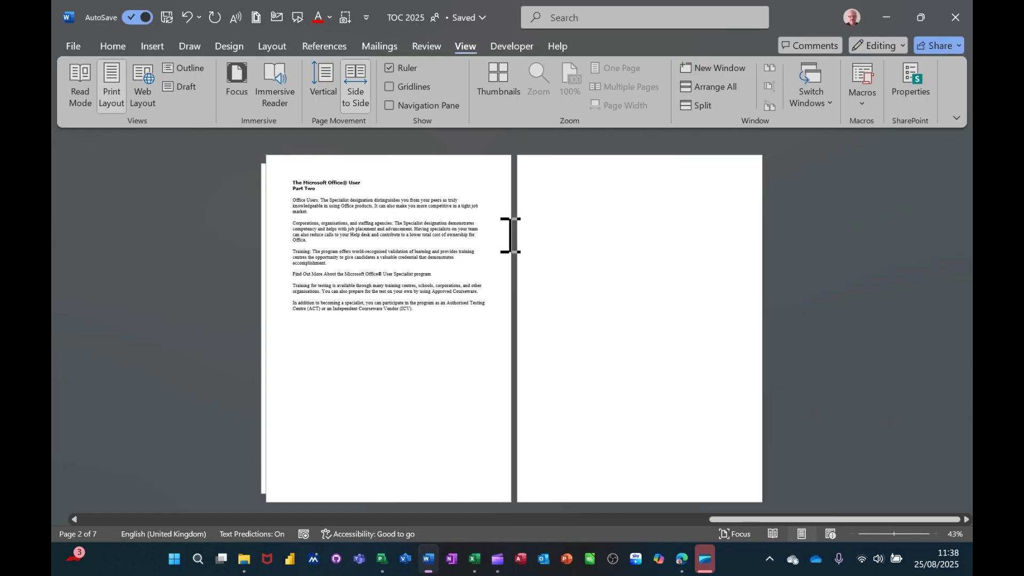
pyautogui.scroll(6, 466, 232)
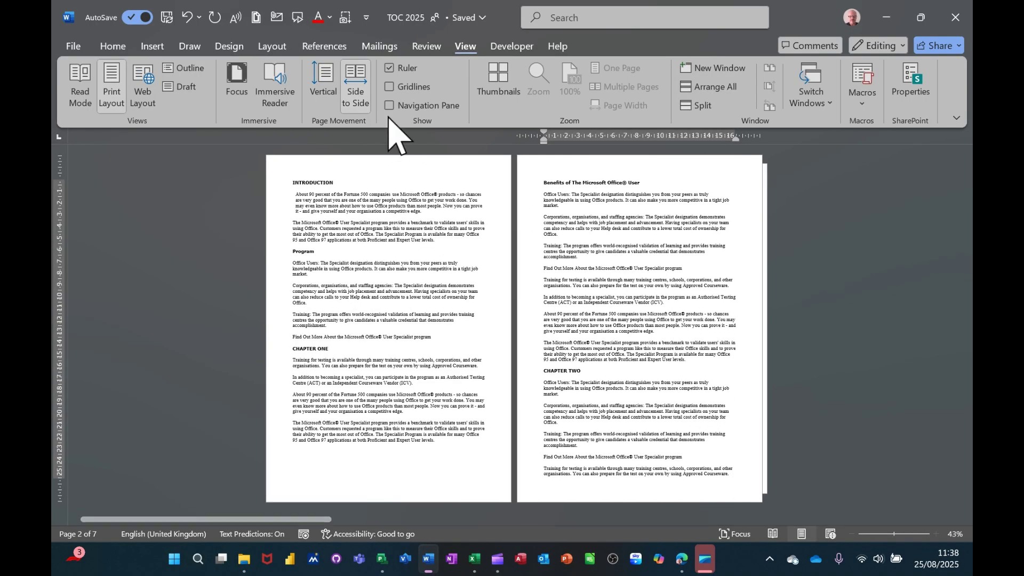
pyautogui.click(323, 80)
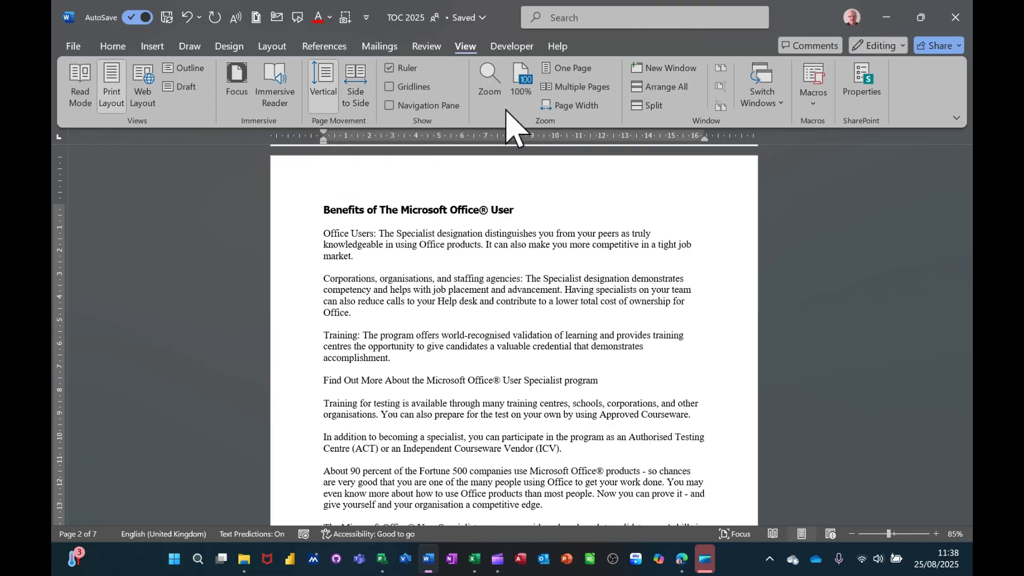
# - Compare One Page and Page Width zoom, finishing with Multiple Pages laid out across the window
pyautogui.click(567, 68)
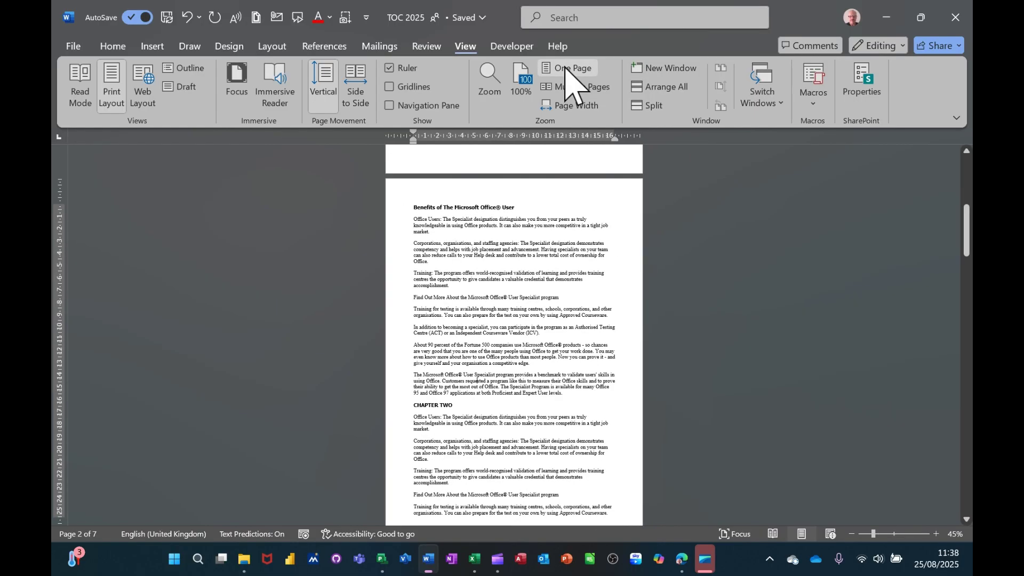
pyautogui.scroll(6, 581, 261)
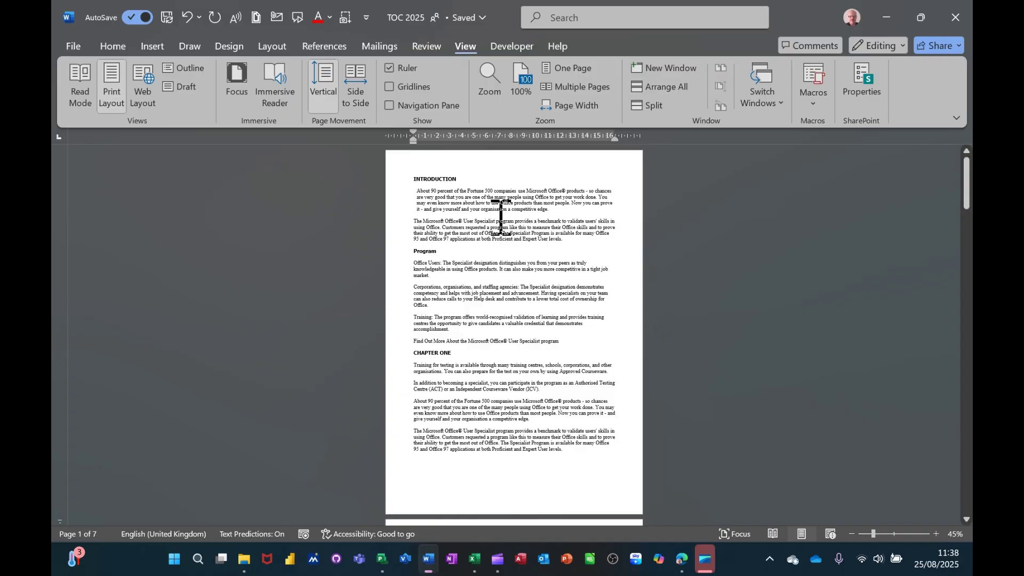
pyautogui.click(575, 88)
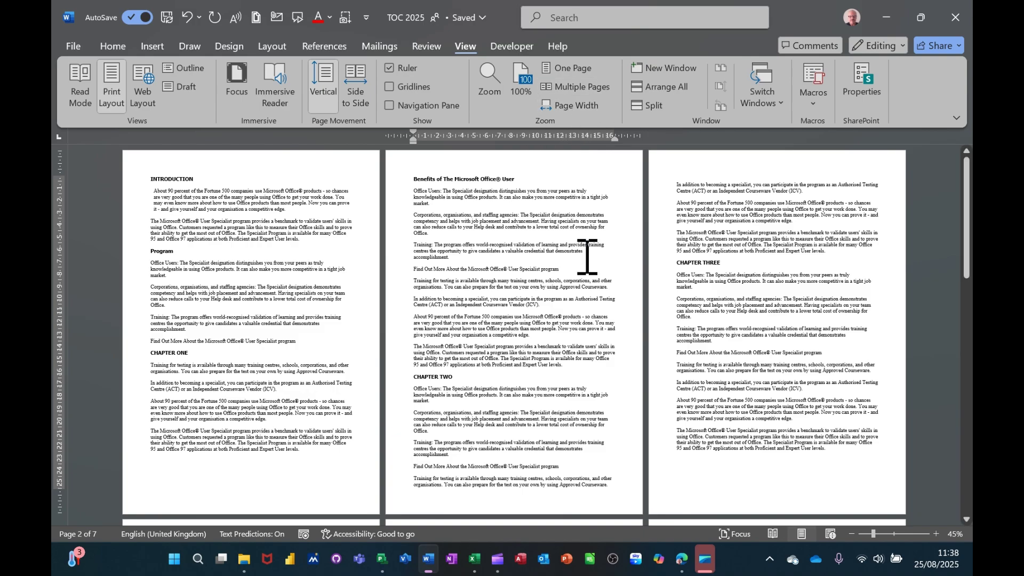
pyautogui.keyDown('ctrl'); pyautogui.scroll(5, 583, 327); pyautogui.keyUp('ctrl')
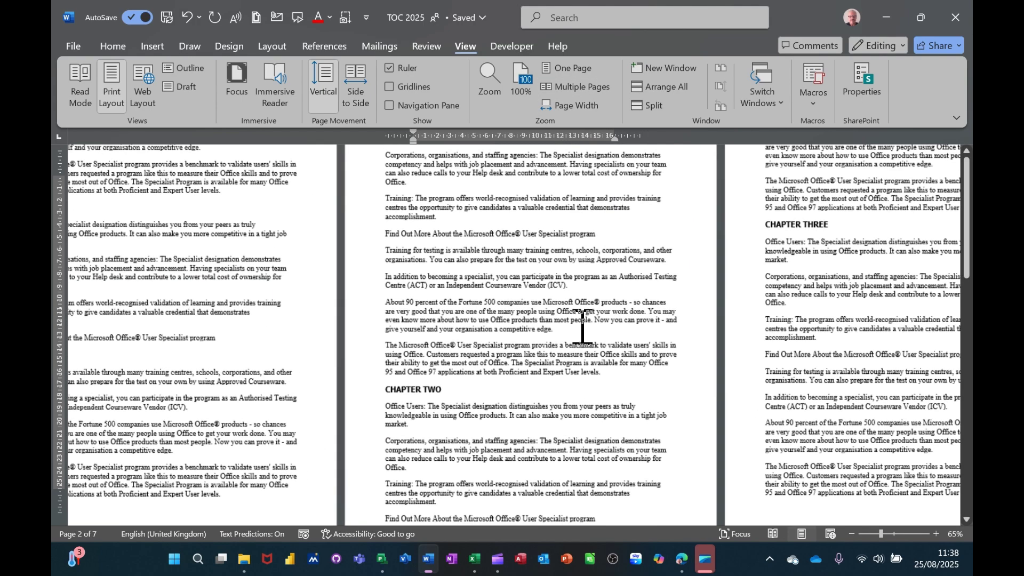
pyautogui.keyDown('ctrl'); pyautogui.scroll(1, 582, 327); pyautogui.keyUp('ctrl')
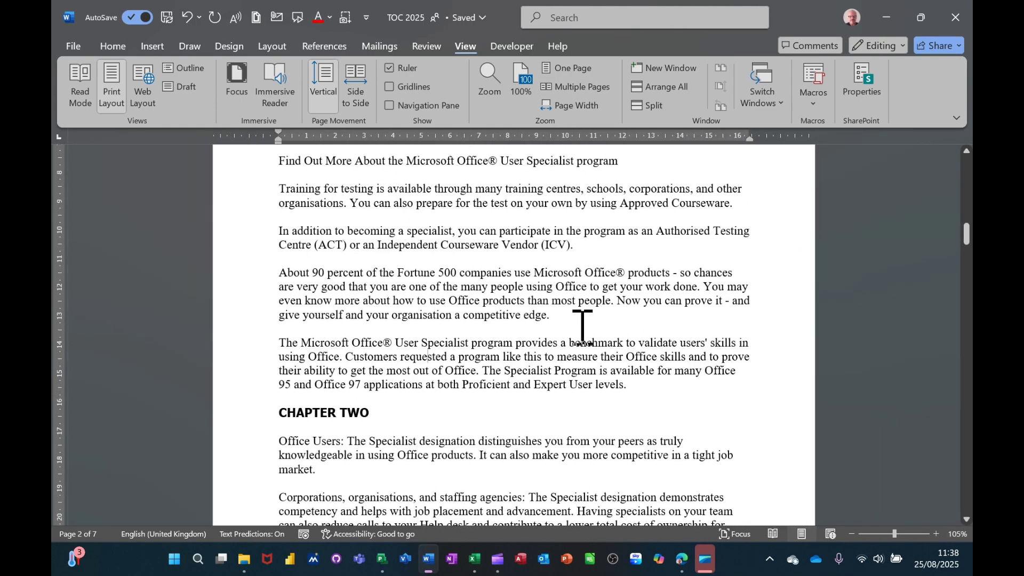
pyautogui.scroll(8, 584, 325)
pyautogui.scroll(12, 586, 322)
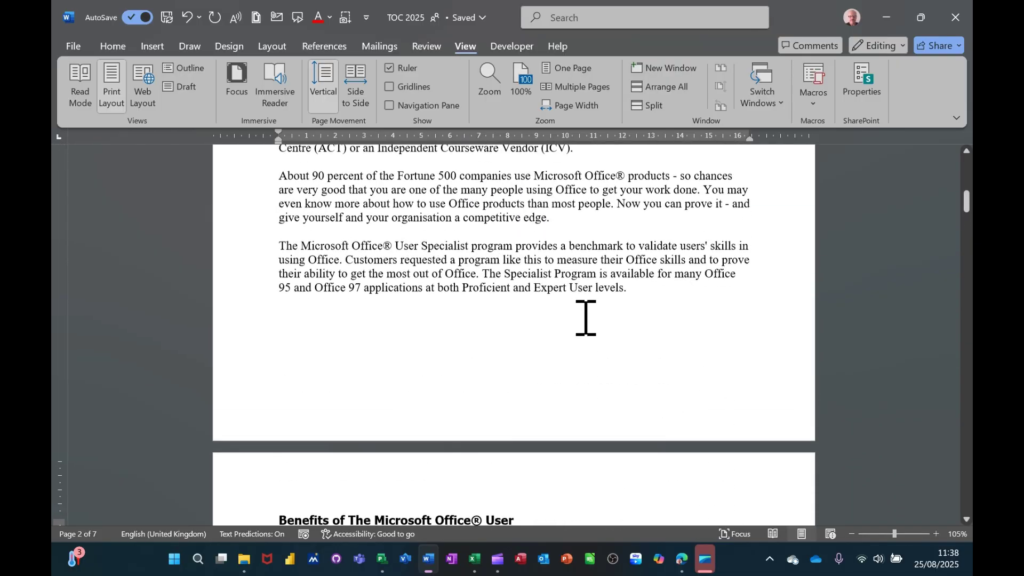
pyautogui.scroll(3, 586, 316)
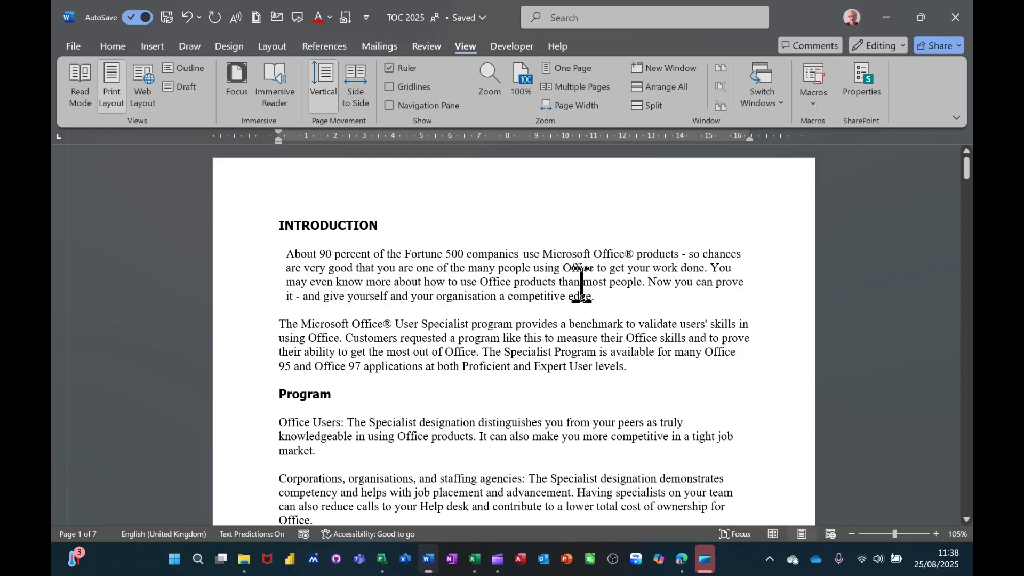
pyautogui.keyDown('ctrl'); pyautogui.scroll(3, 582, 285); pyautogui.keyUp('ctrl')
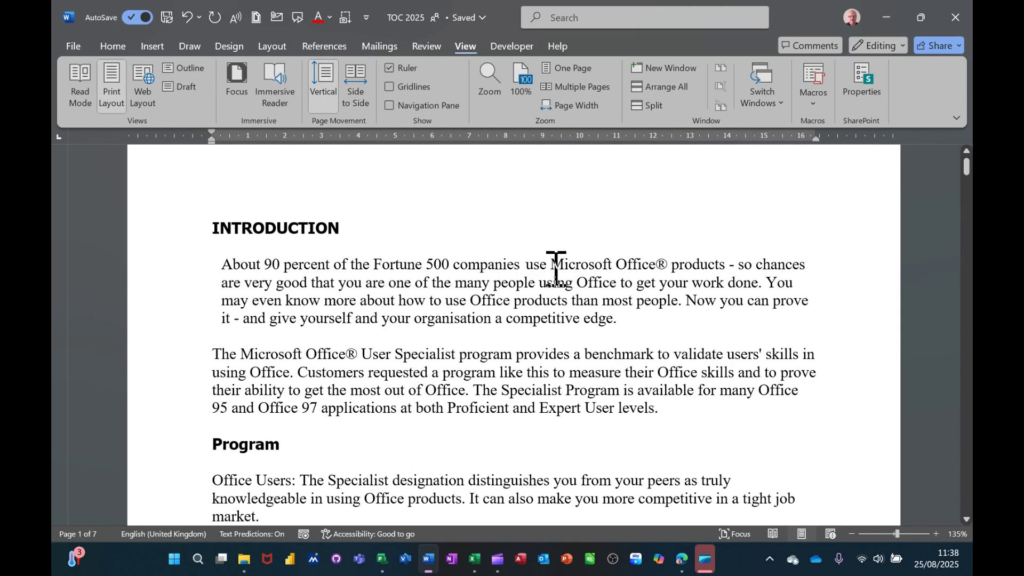
pyautogui.scroll(1, 556, 268)
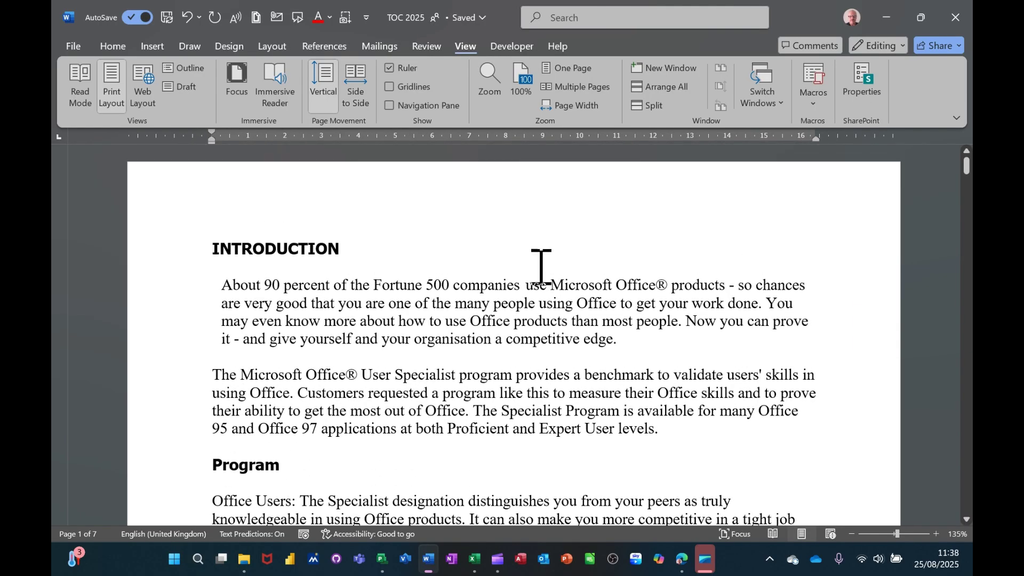
pyautogui.click(569, 106)
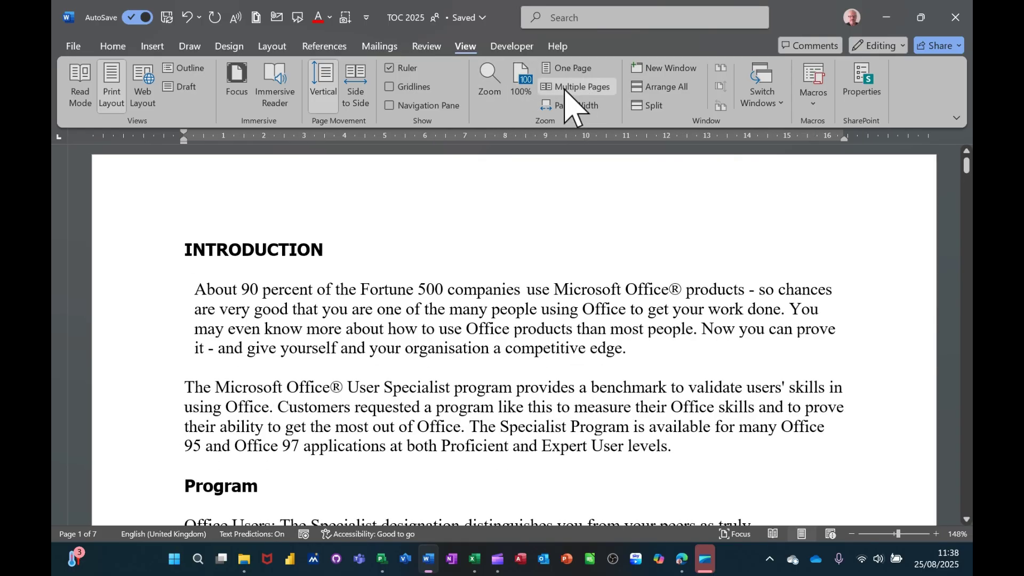
pyautogui.click(566, 87)
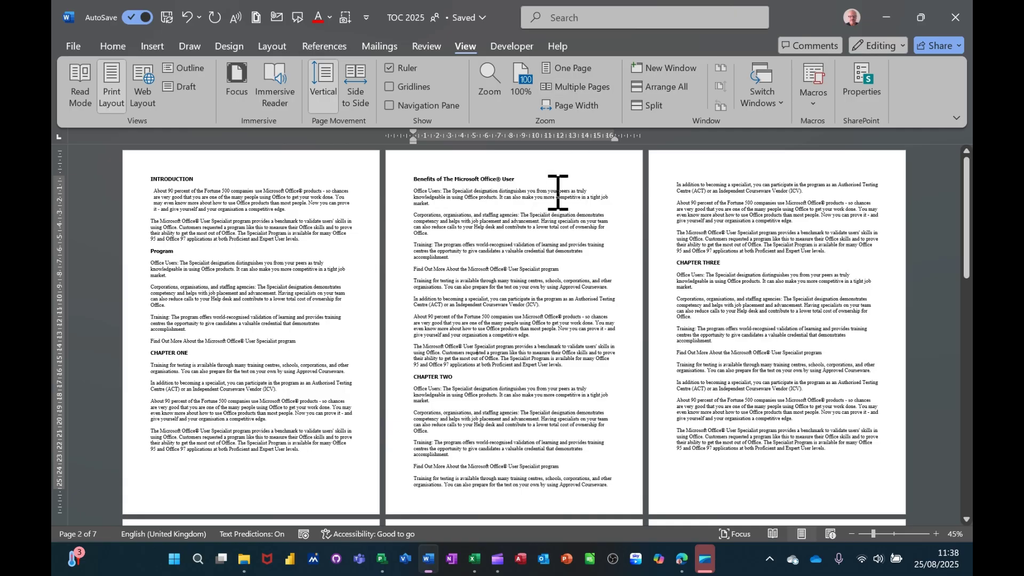
# - Zoom the document to 200% and dismiss the zooming tip
pyautogui.click(488, 86)
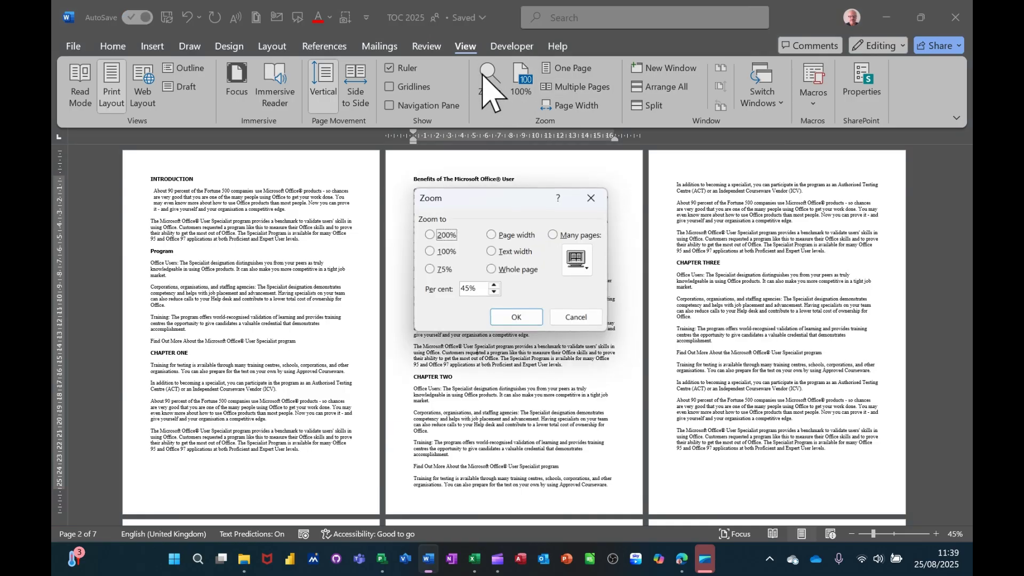
pyautogui.click(430, 235)
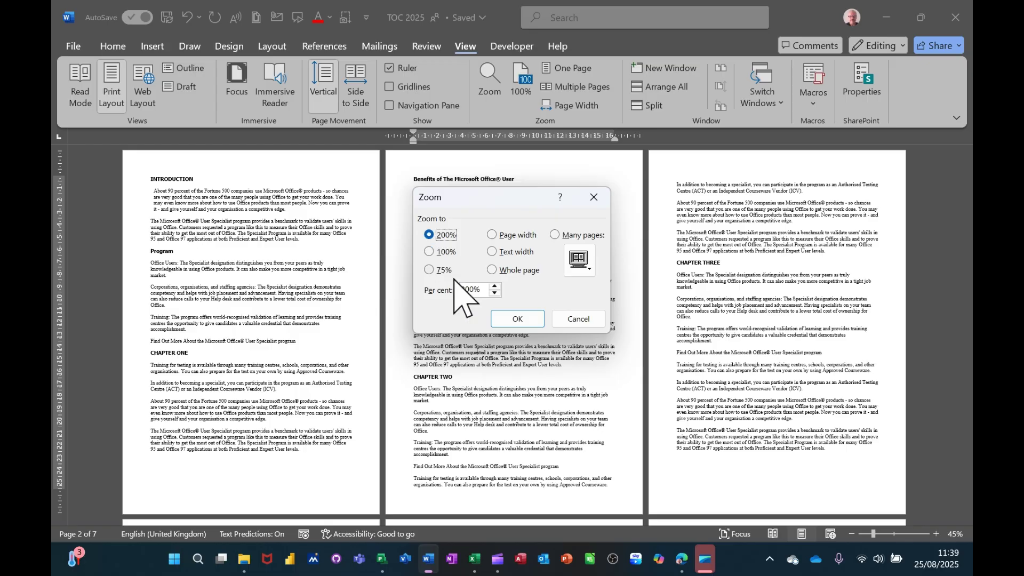
pyautogui.click(518, 319)
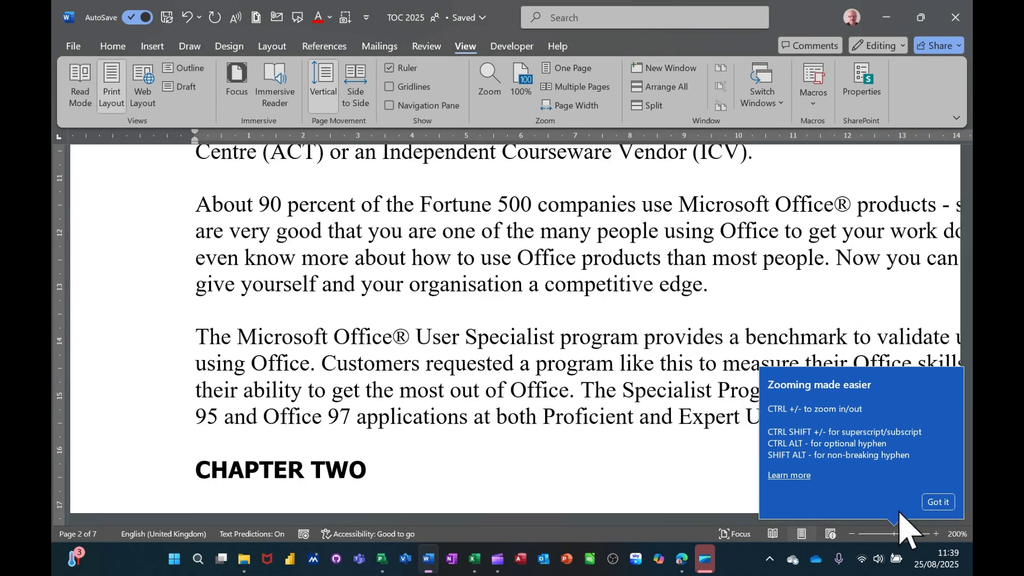
pyautogui.click(940, 502)
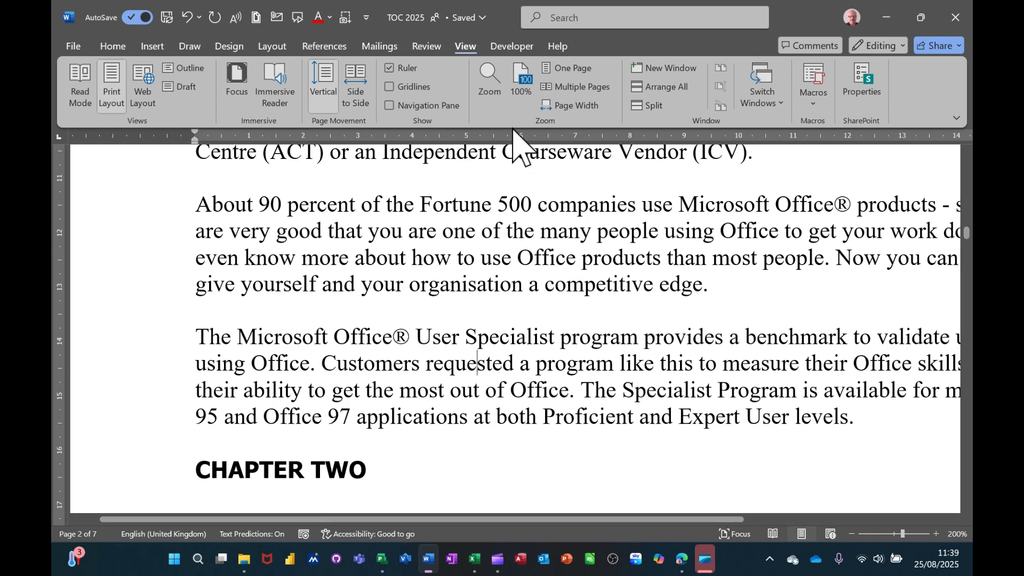
# - Set zoom back to 100% and scroll up to the INTRODUCTION heading on page 1
pyautogui.click(481, 88)
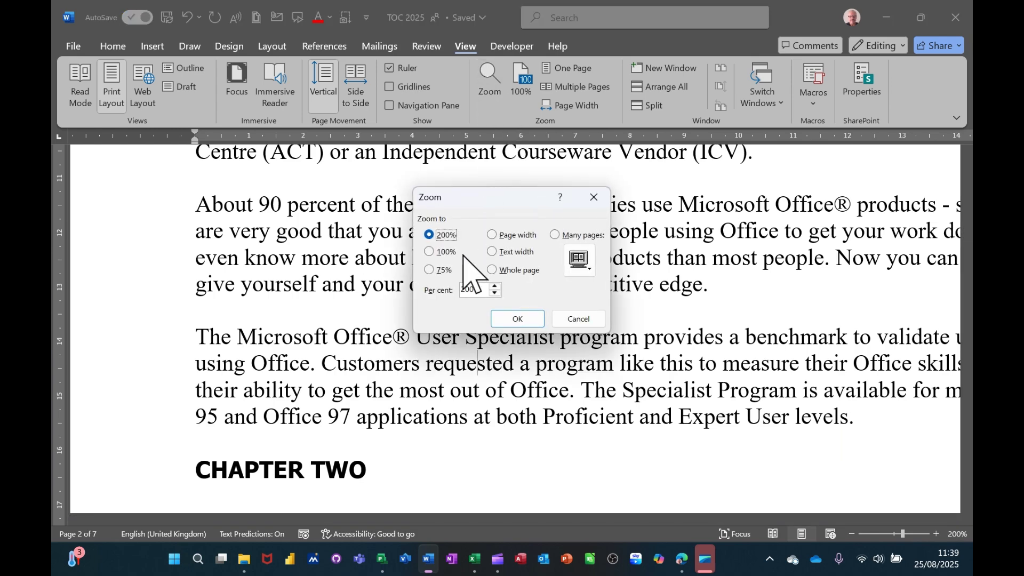
pyautogui.click(432, 252)
pyautogui.click(517, 319)
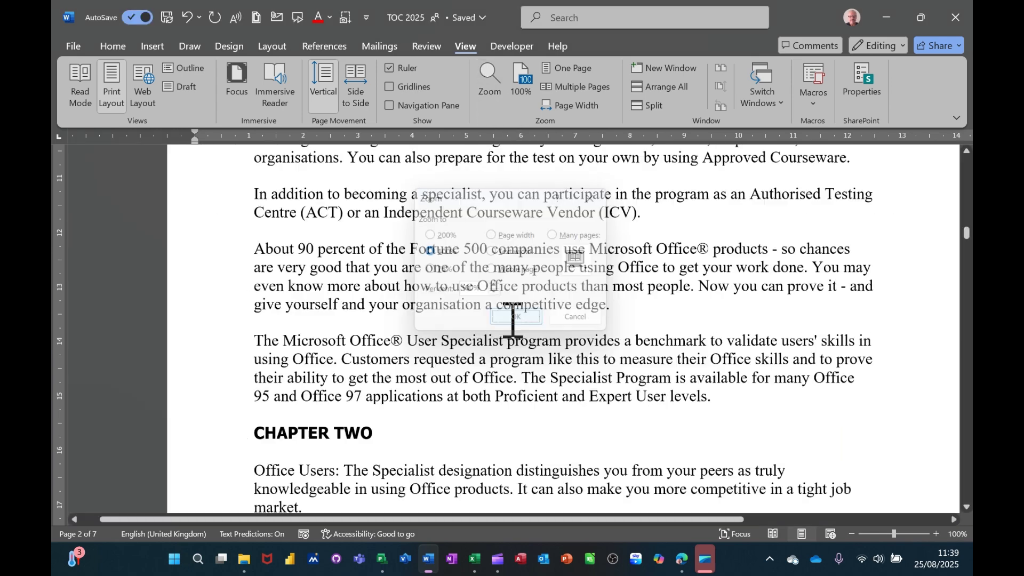
pyautogui.scroll(5, 568, 305)
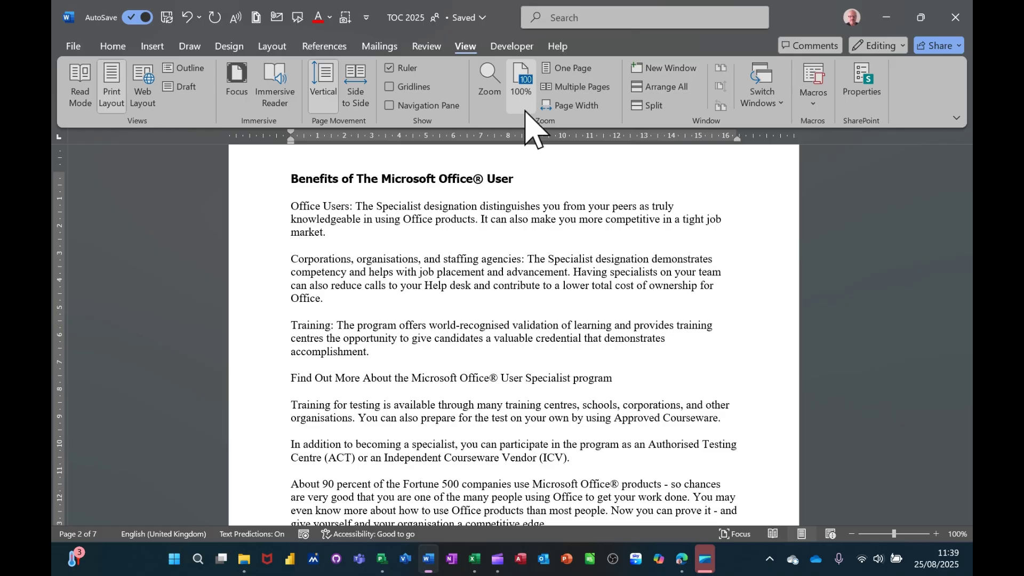
pyautogui.scroll(3, 685, 238)
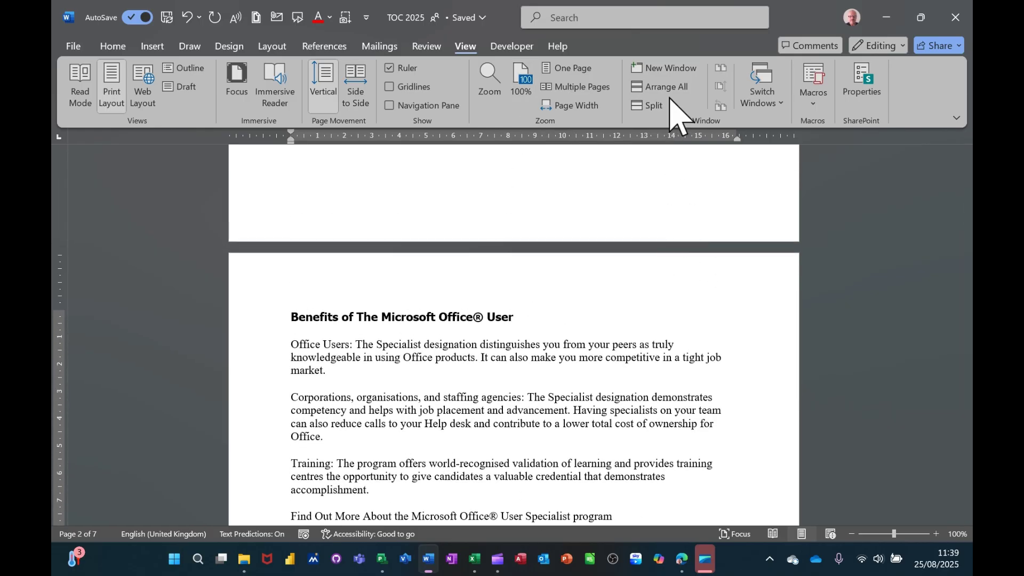
pyautogui.scroll(3, 633, 310)
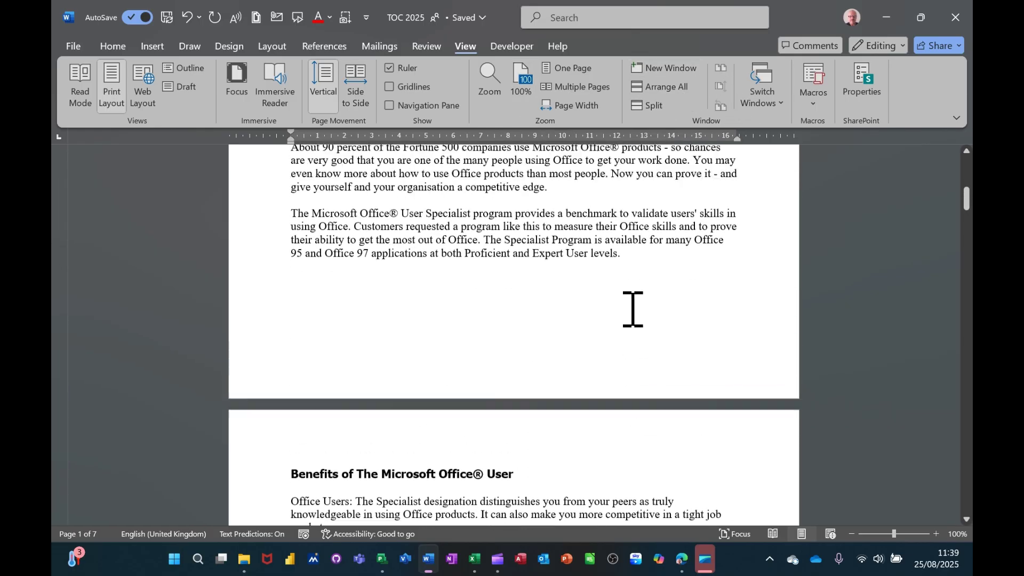
pyautogui.scroll(15, 633, 309)
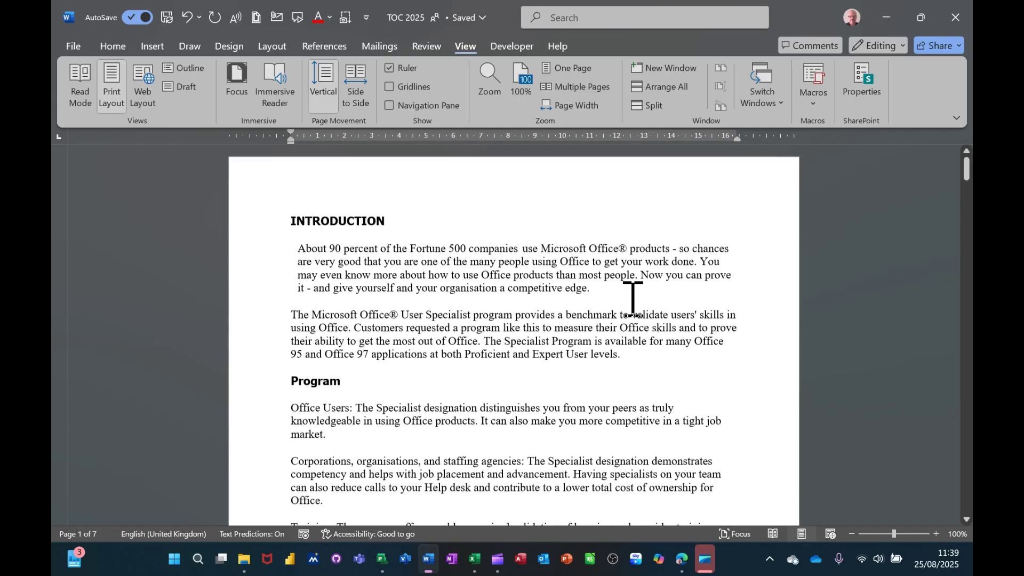
# - Open The Cycle from the recent documents list in its own window and show its View options
pyautogui.click(452, 262)
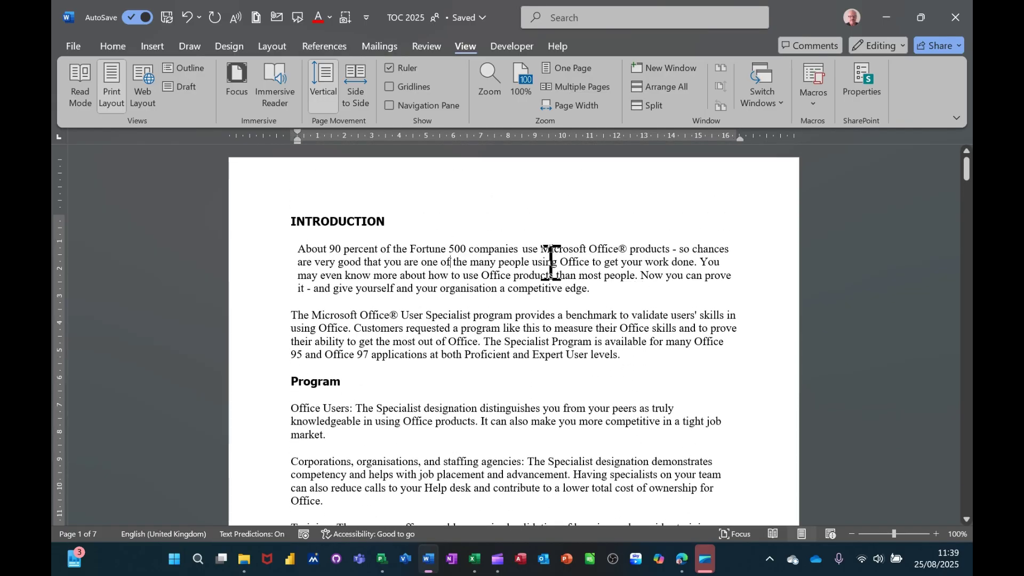
pyautogui.click(73, 47)
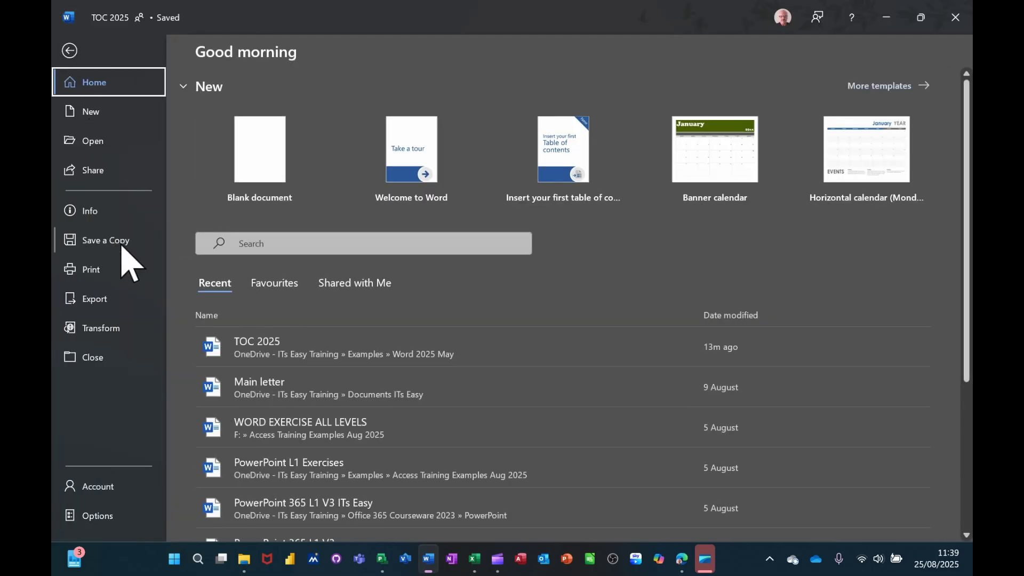
pyautogui.click(256, 381)
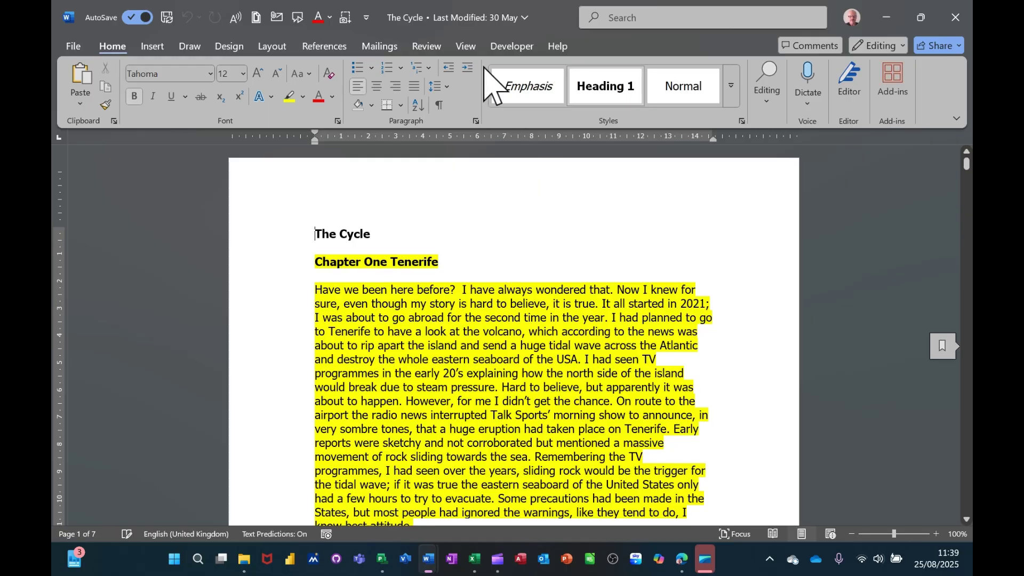
pyautogui.click(465, 47)
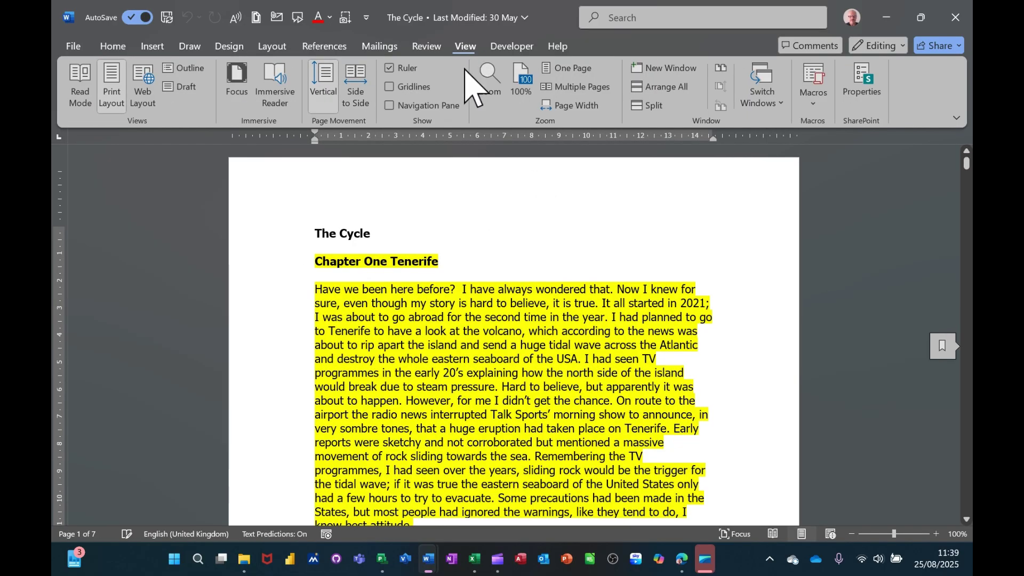
# - Place The Cycle and TOC 2025 side by side and scroll to see them move together
pyautogui.click(722, 68)
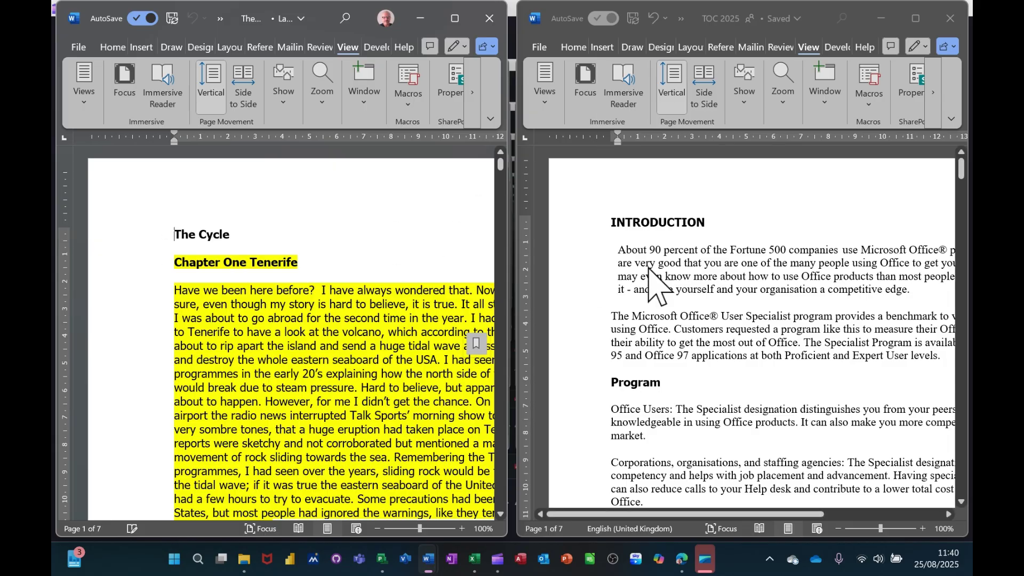
pyautogui.scroll(-4, 659, 288)
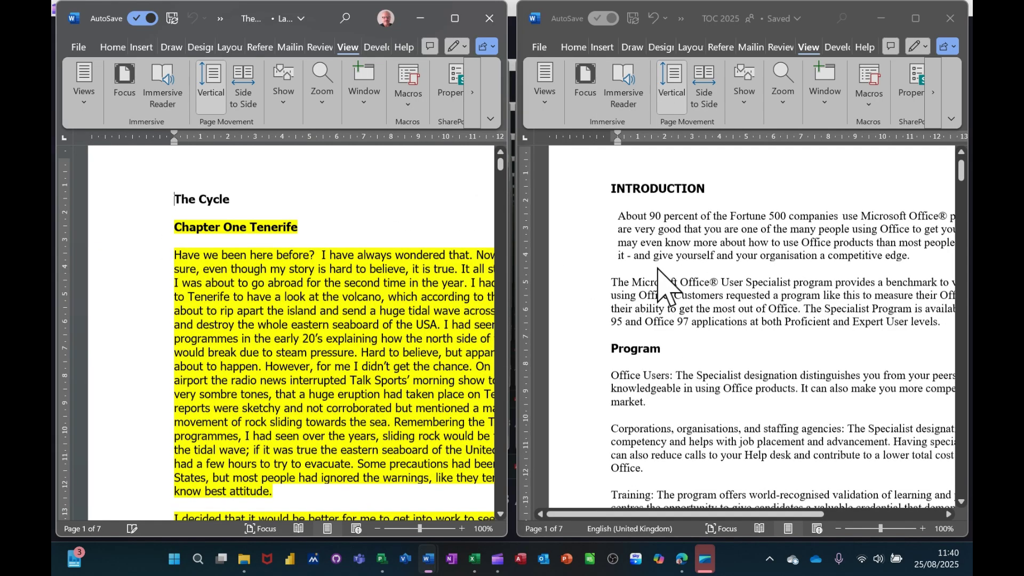
pyautogui.scroll(4, 660, 273)
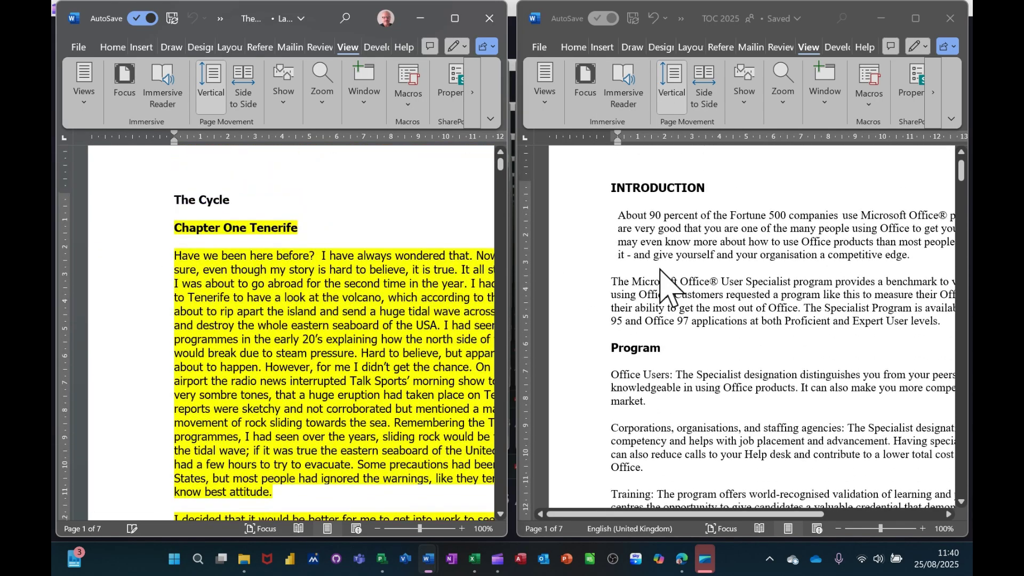
pyautogui.scroll(-6, 660, 273)
pyautogui.scroll(6, 663, 274)
pyautogui.scroll(-6, 662, 274)
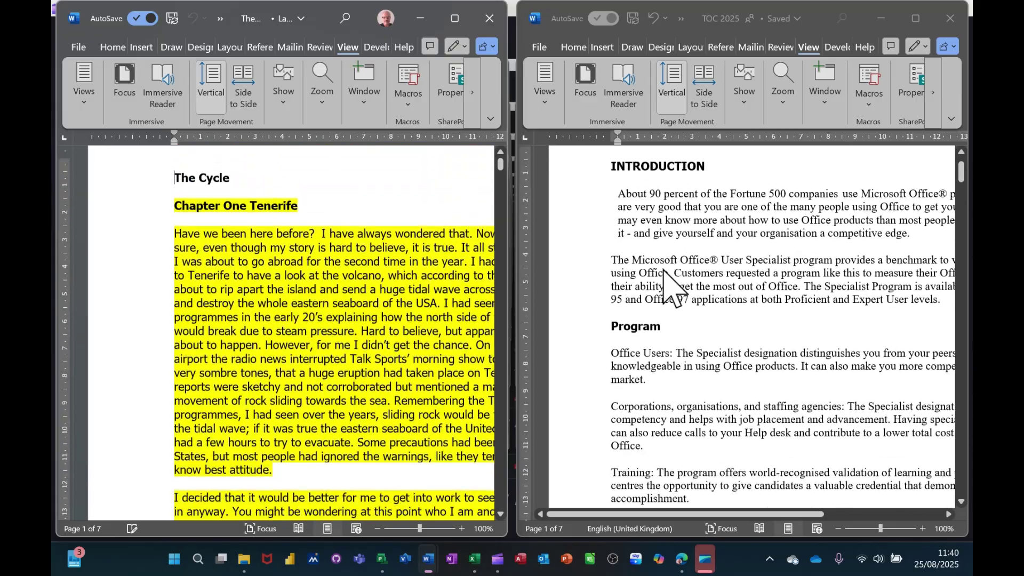
pyautogui.scroll(7, 664, 274)
pyautogui.scroll(-6, 665, 274)
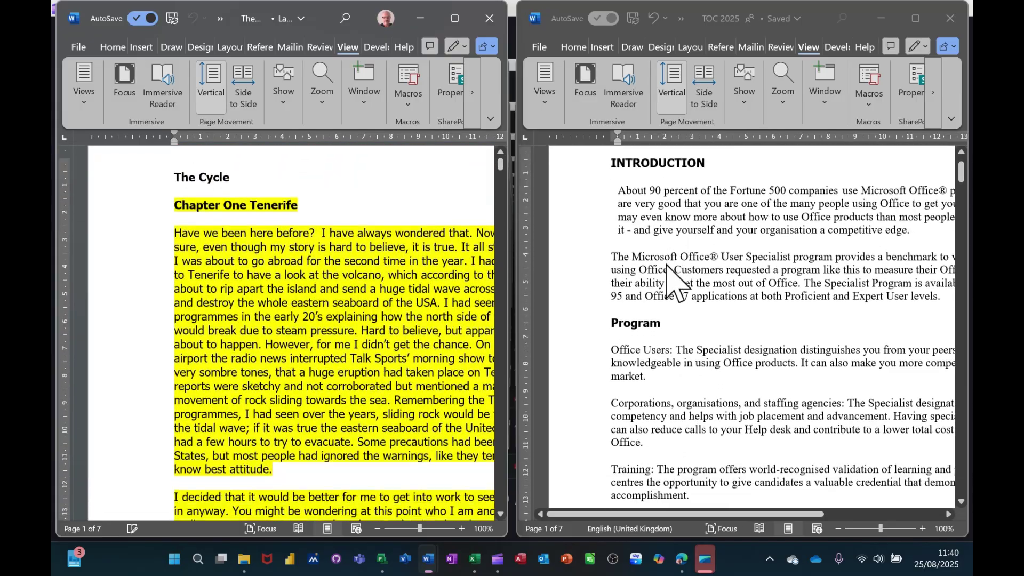
pyautogui.scroll(6, 667, 275)
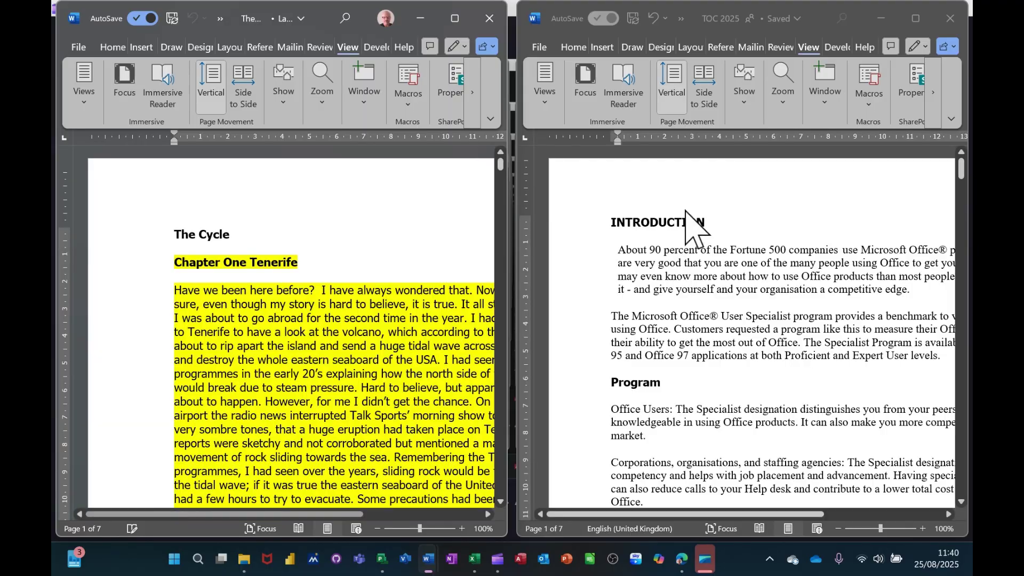
# - Turn Synchronous Scrolling off from TOC 2025 and scroll it independently
pyautogui.click(802, 48)
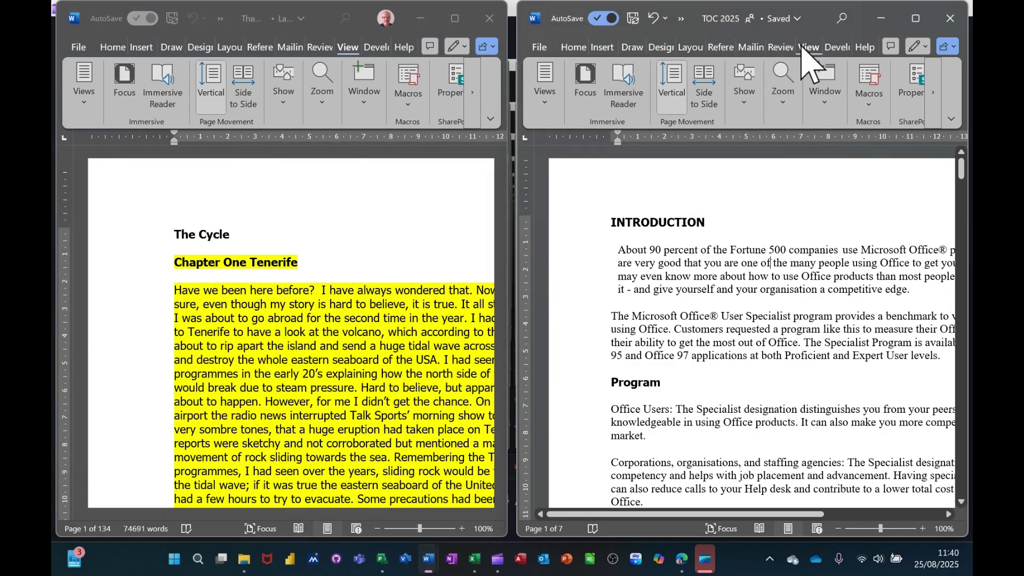
pyautogui.click(824, 105)
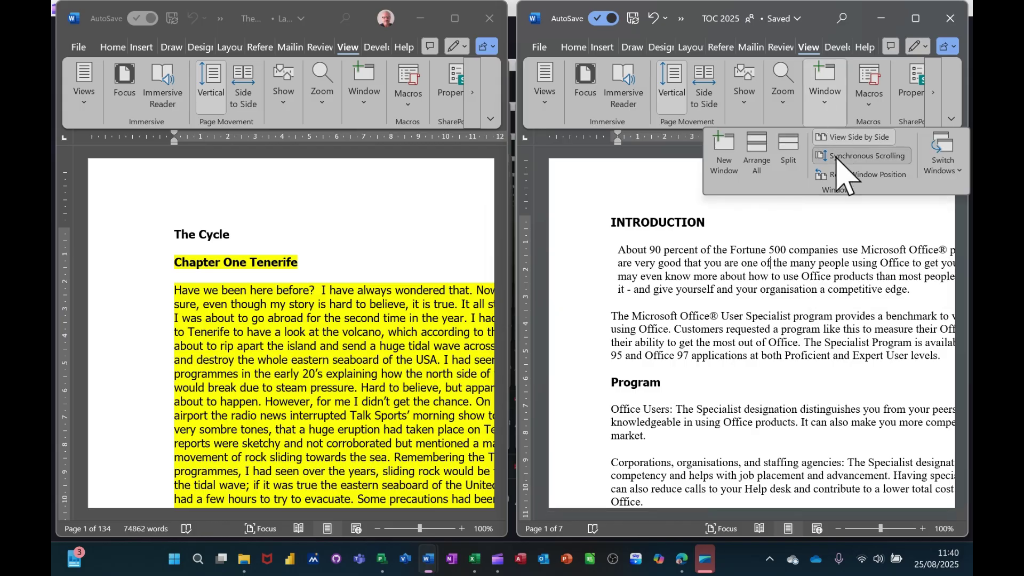
pyautogui.click(747, 224)
pyautogui.scroll(-1, 721, 242)
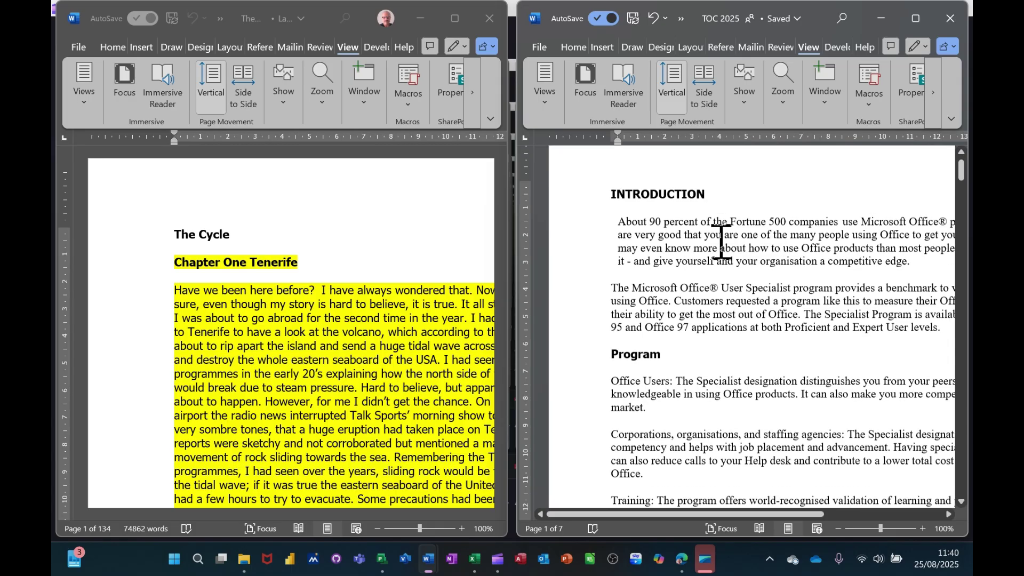
pyautogui.scroll(-7, 721, 241)
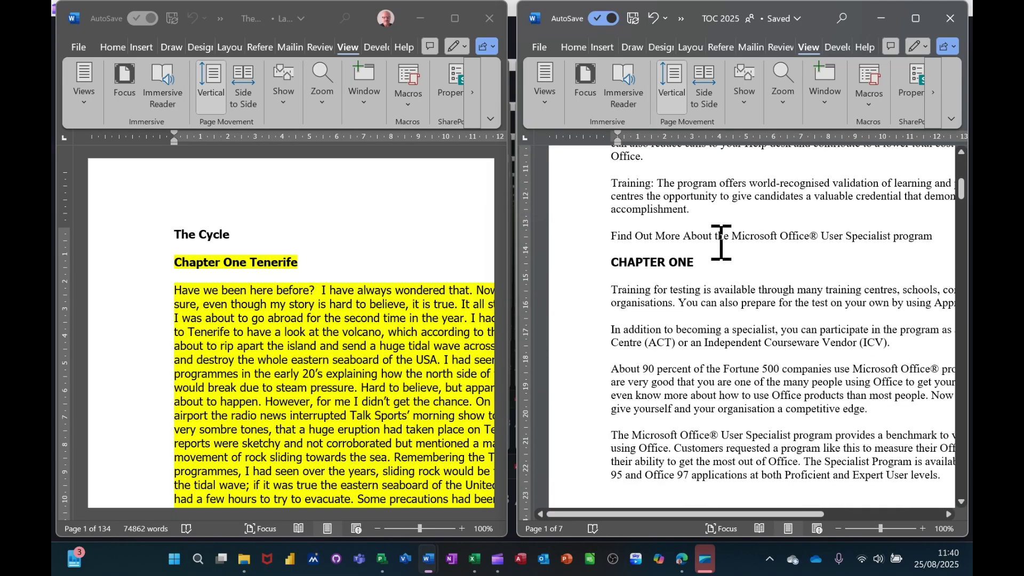
pyautogui.scroll(-5, 721, 241)
pyautogui.scroll(8, 721, 241)
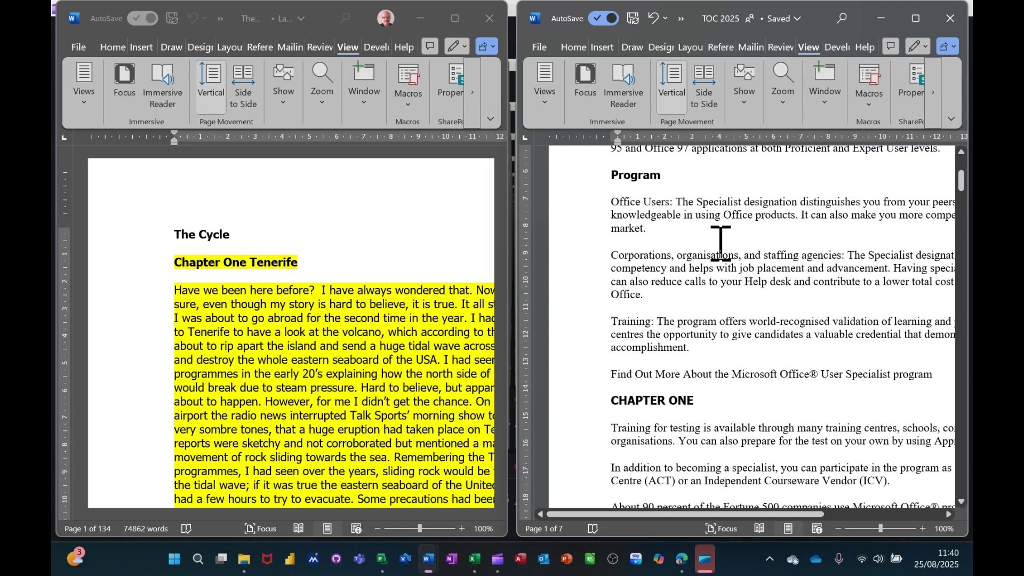
pyautogui.scroll(5, 721, 243)
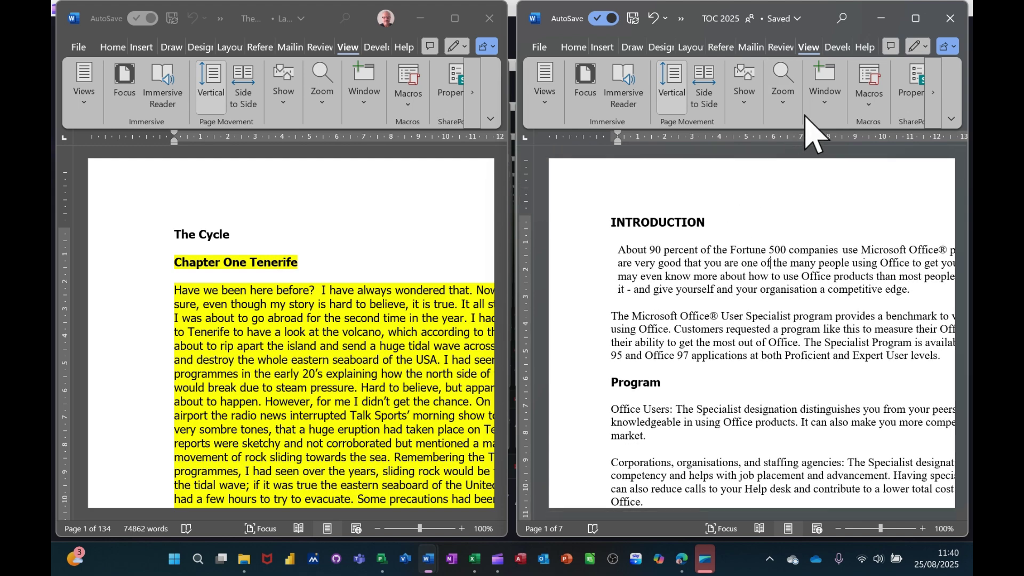
# - Turn Synchronous Scrolling back on and confirm both documents scroll in step
pyautogui.click(826, 110)
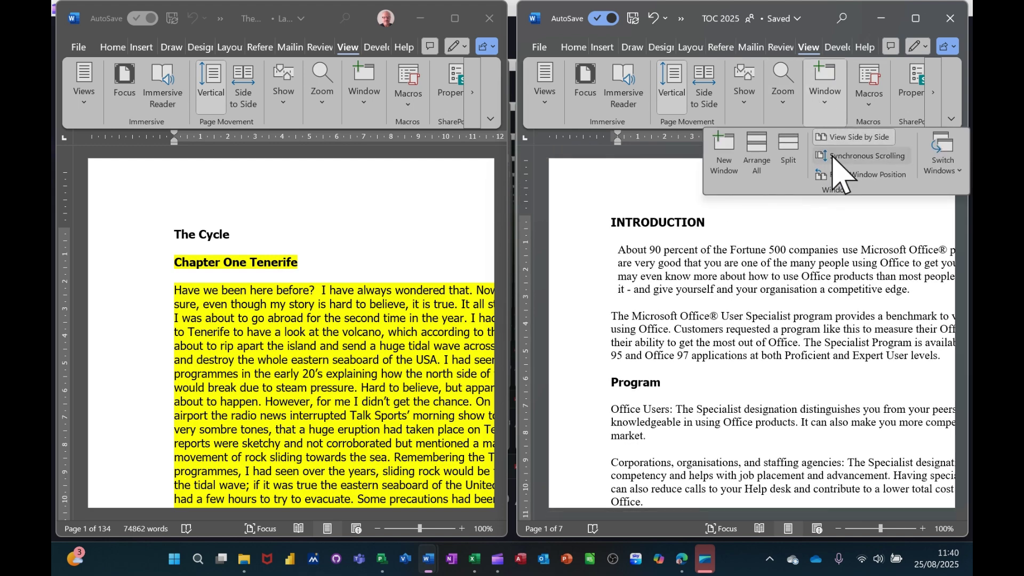
pyautogui.click(770, 263)
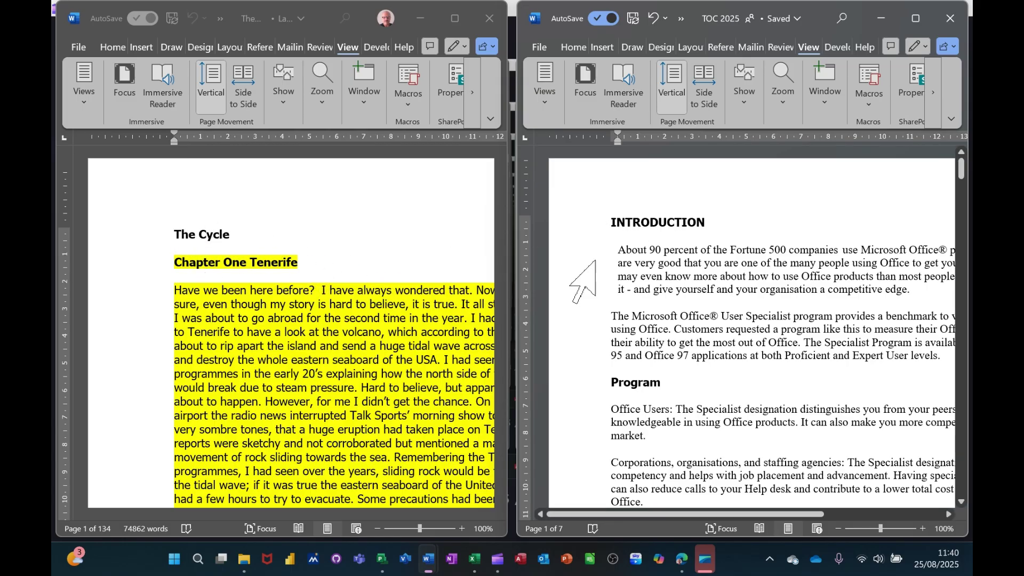
pyautogui.scroll(-6, 634, 280)
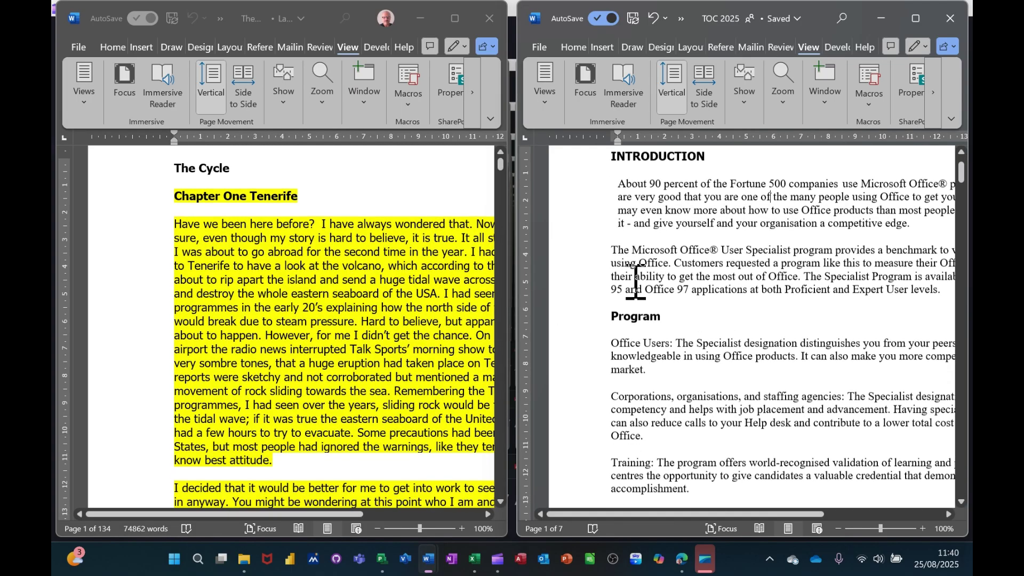
pyautogui.scroll(4, 635, 282)
pyautogui.scroll(2, 634, 280)
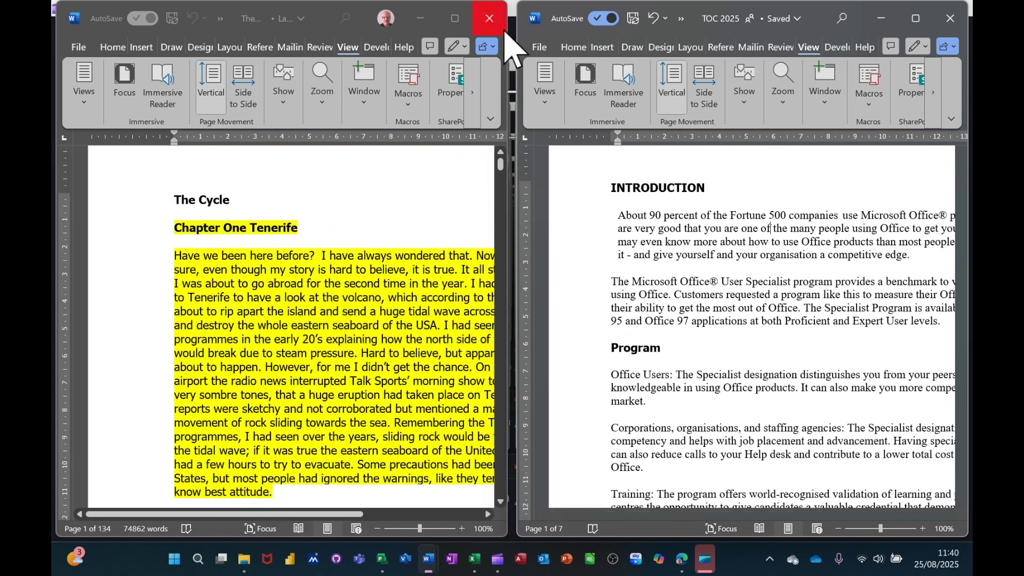
# - Close The Cycle and choose Review > Compare > Compare... to open Compare Documents
pyautogui.click(489, 18)
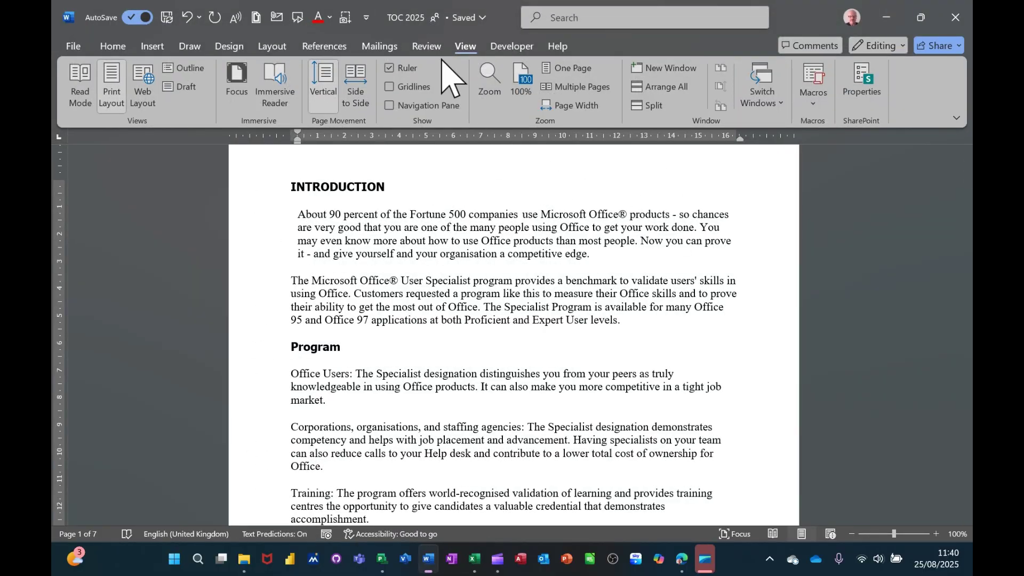
pyautogui.click(426, 45)
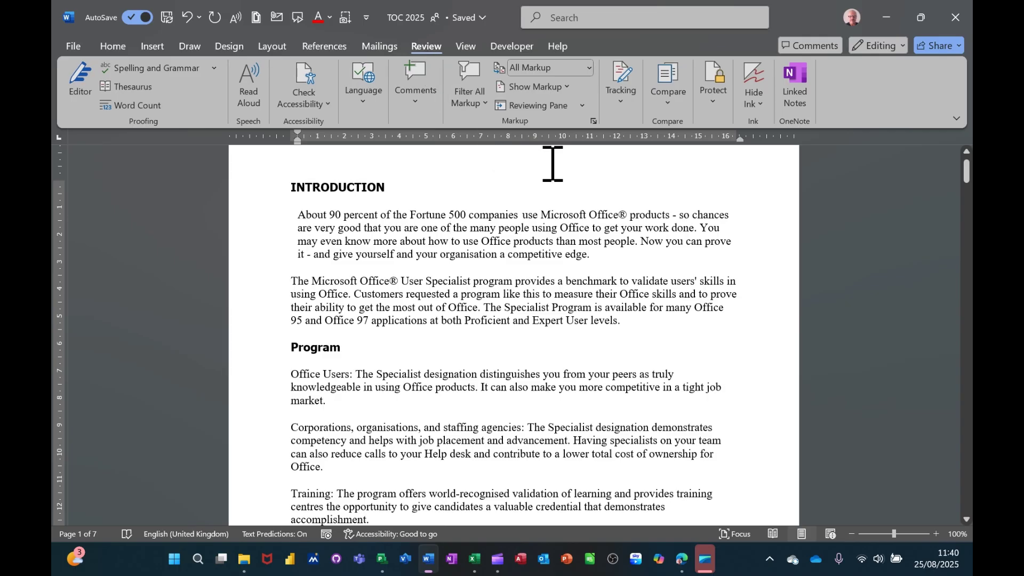
pyautogui.click(667, 101)
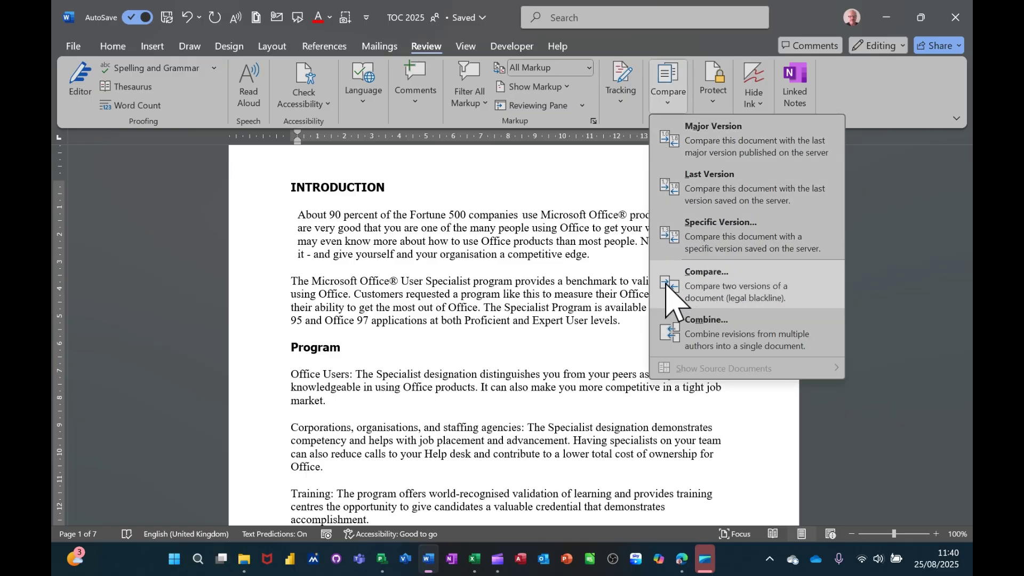
pyautogui.click(715, 288)
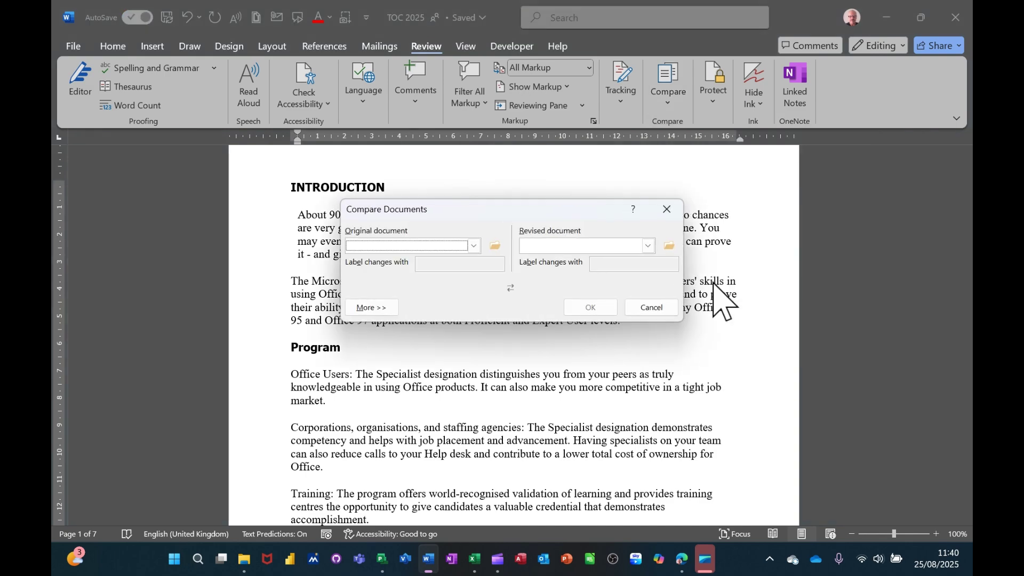
# - Browse to the Word 2025 May folder and set Newcastle Pubs 1 2025 as the original
pyautogui.click(496, 245)
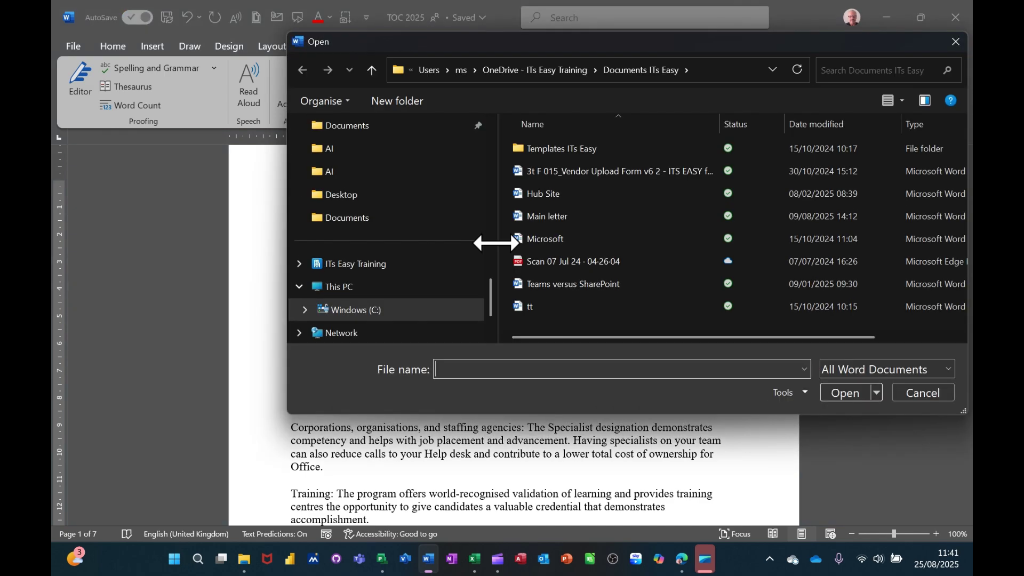
pyautogui.scroll(8, 431, 258)
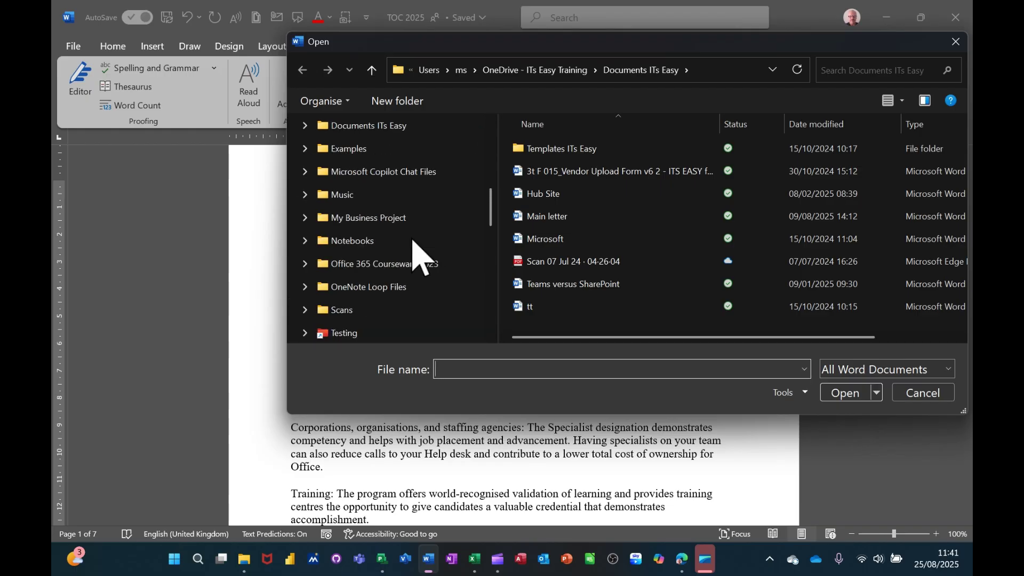
pyautogui.scroll(1, 416, 251)
pyautogui.click(354, 218)
pyautogui.scroll(-2, 597, 219)
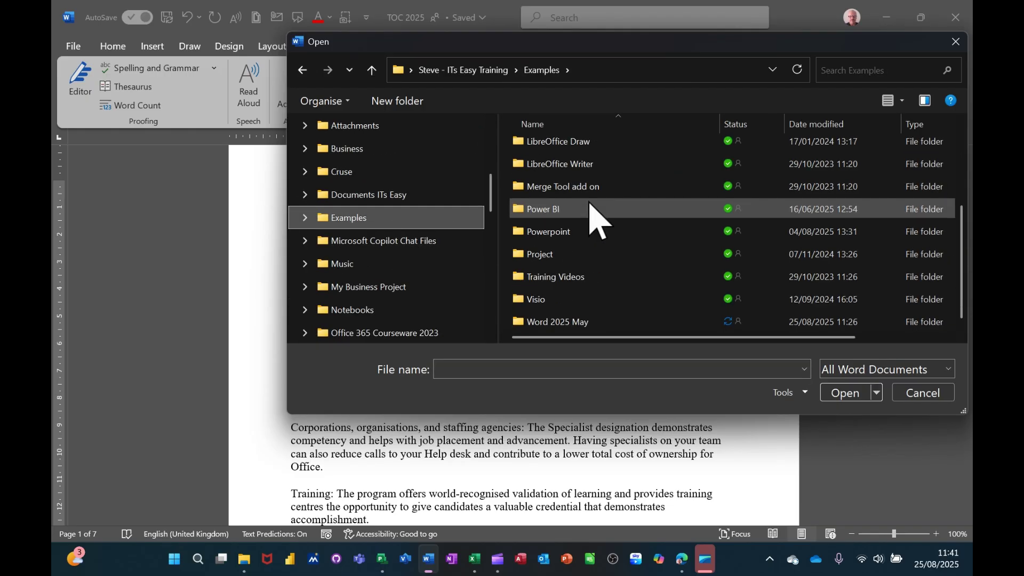
pyautogui.doubleClick(561, 323)
pyautogui.scroll(-1, 613, 228)
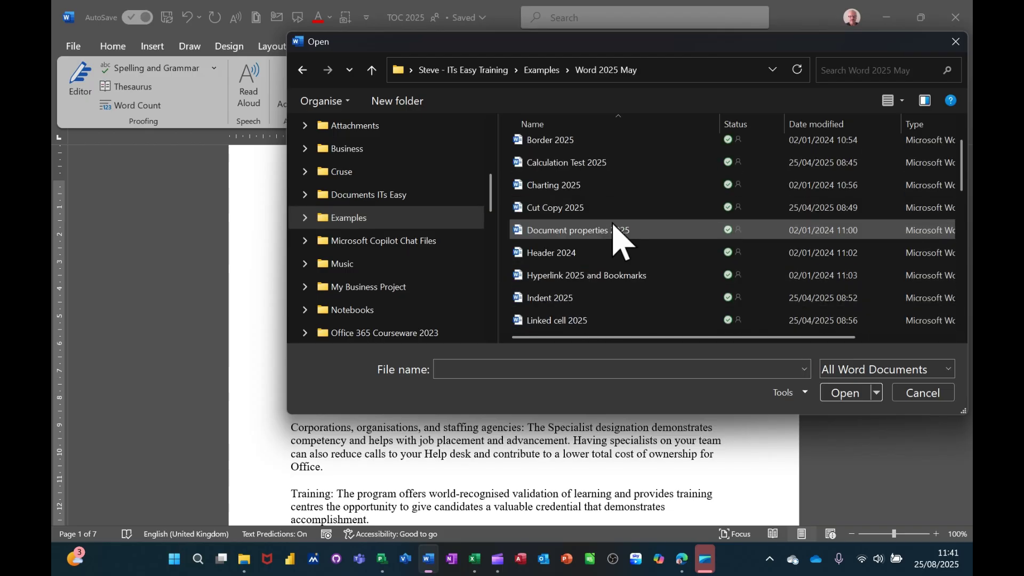
pyautogui.scroll(-8, 613, 229)
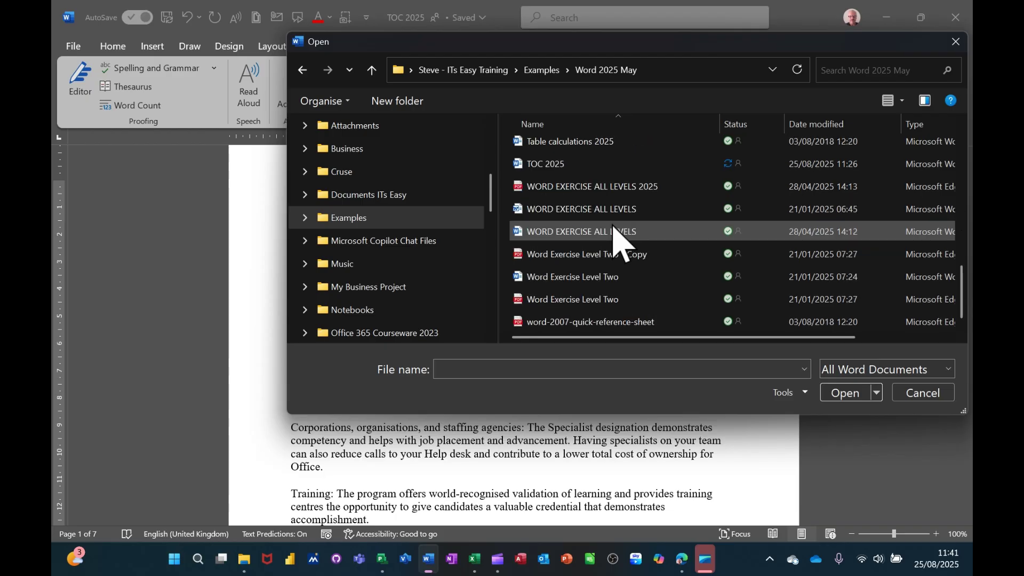
pyautogui.scroll(3, 612, 229)
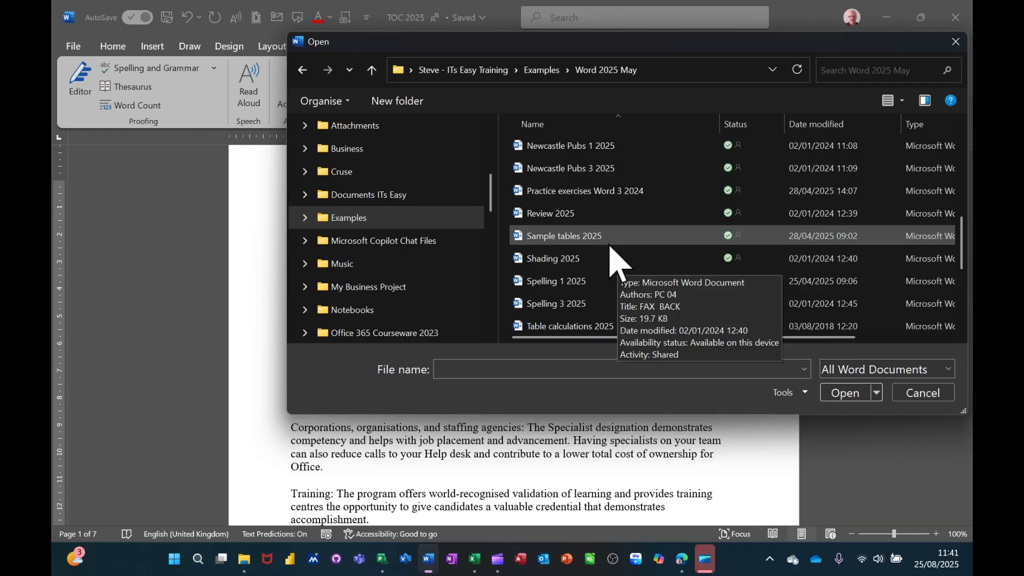
pyautogui.click(566, 149)
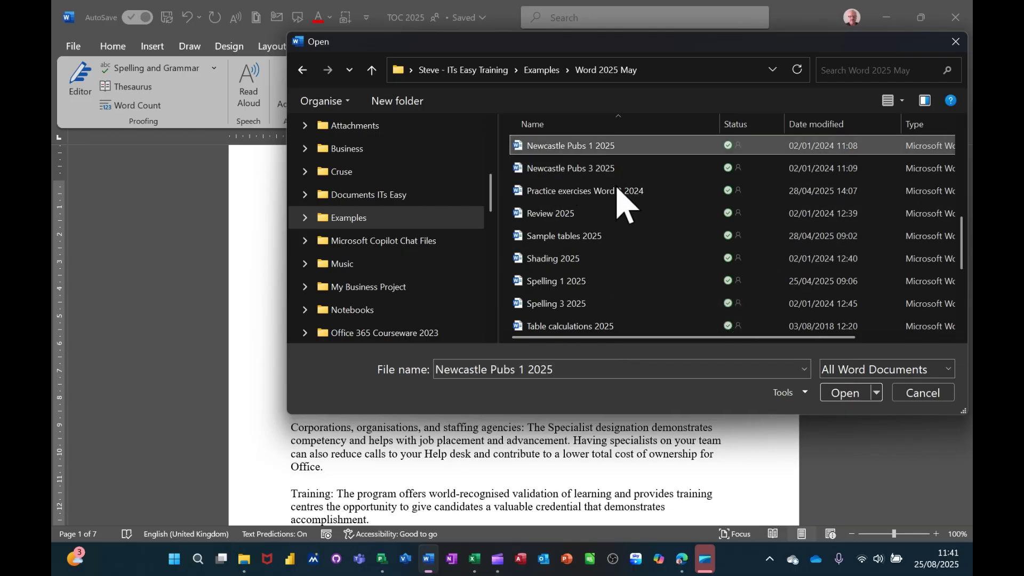
pyautogui.click(838, 395)
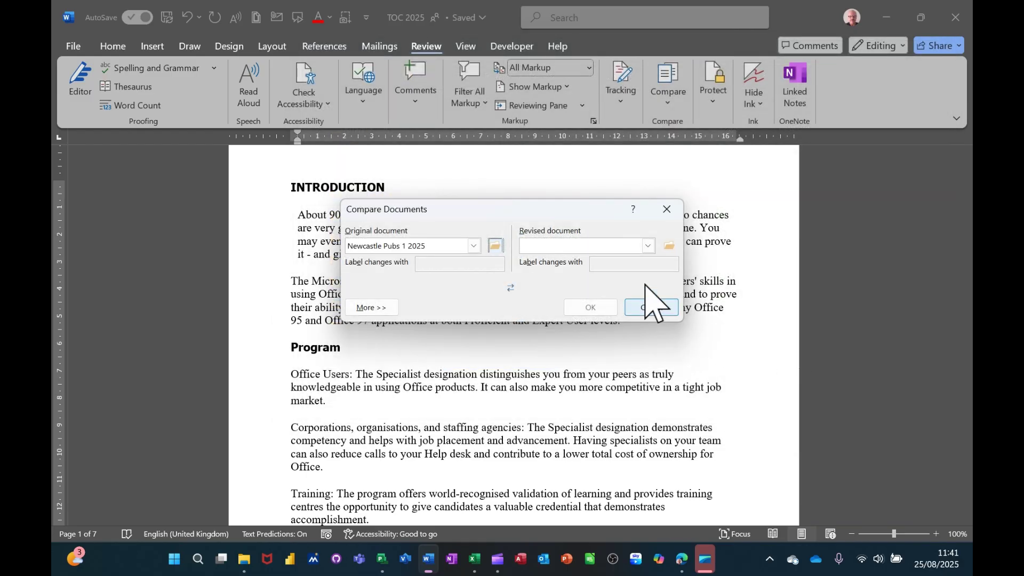
# - Browse for and set Newcastle Pubs 3 2025 as the revised document
pyautogui.click(649, 246)
pyautogui.click(648, 246)
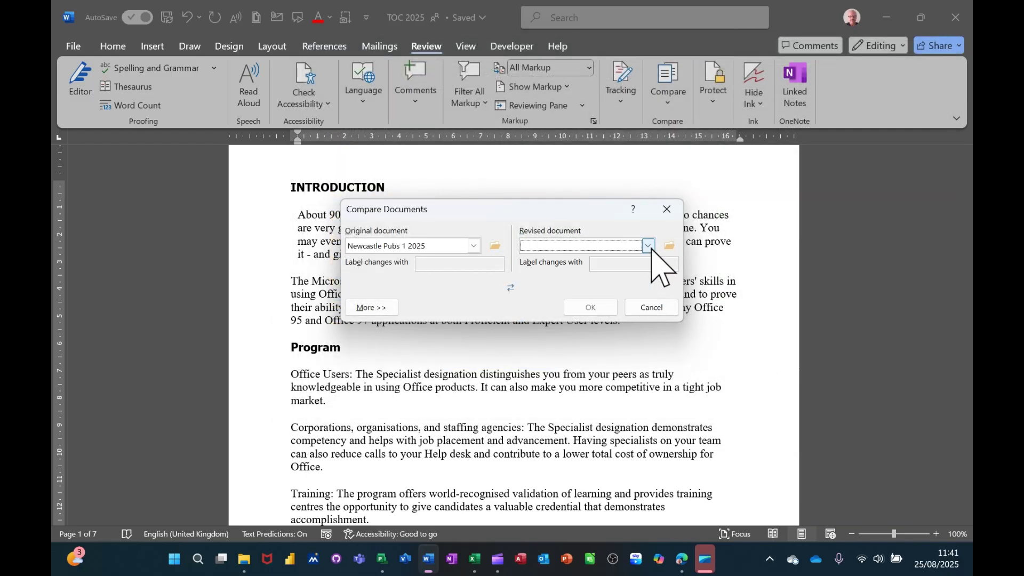
pyautogui.click(669, 245)
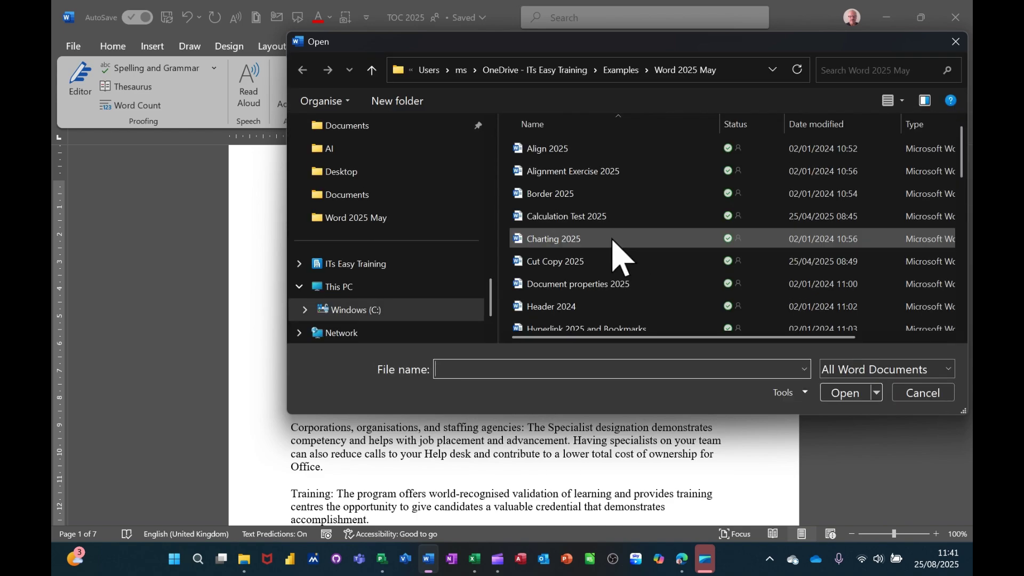
pyautogui.scroll(-4, 613, 253)
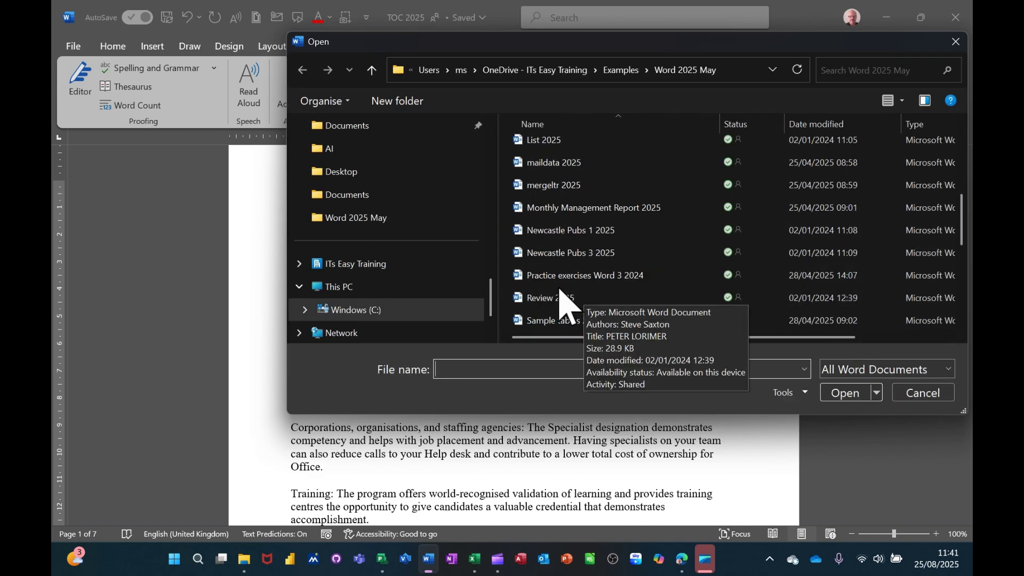
pyautogui.doubleClick(559, 254)
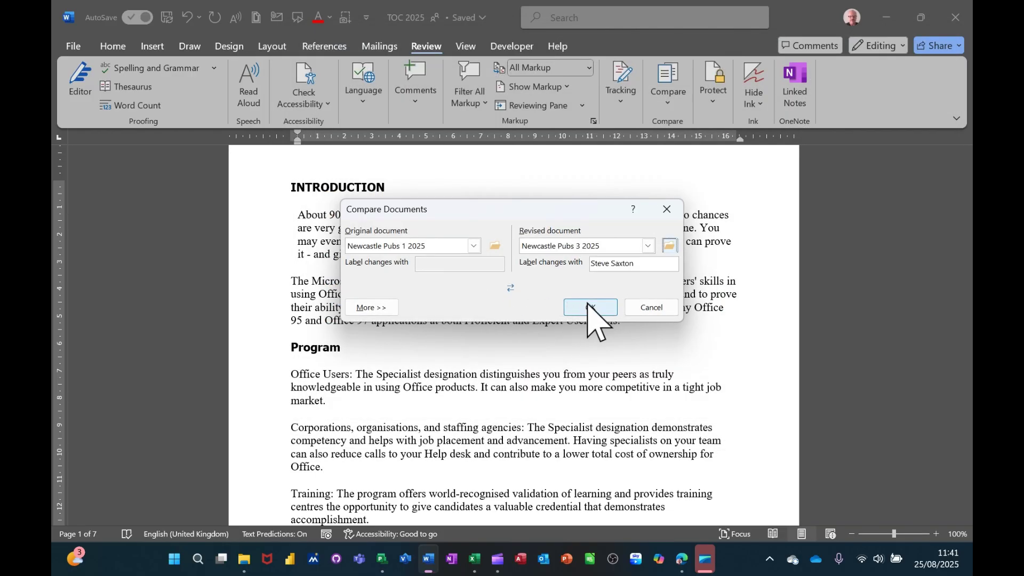
# - Run the comparison and scroll through Compare Result 4's 73 revisions from the first one
pyautogui.click(589, 308)
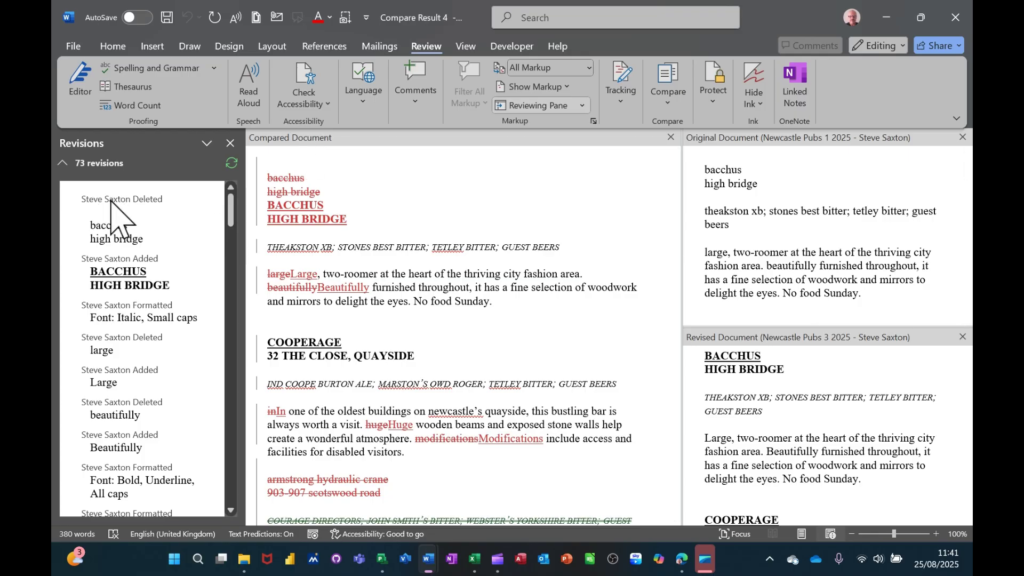
pyautogui.click(107, 226)
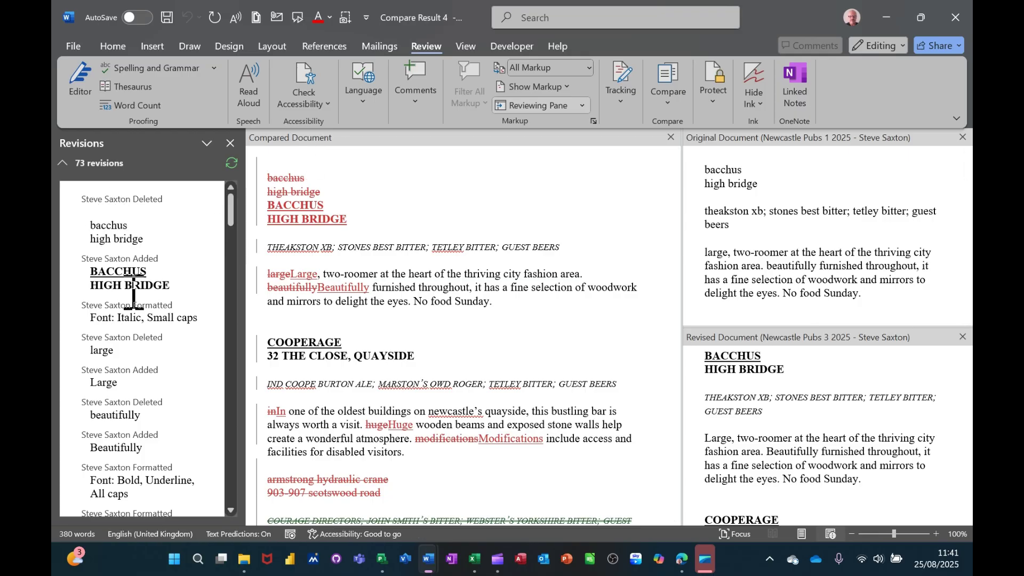
pyautogui.scroll(-5, 534, 327)
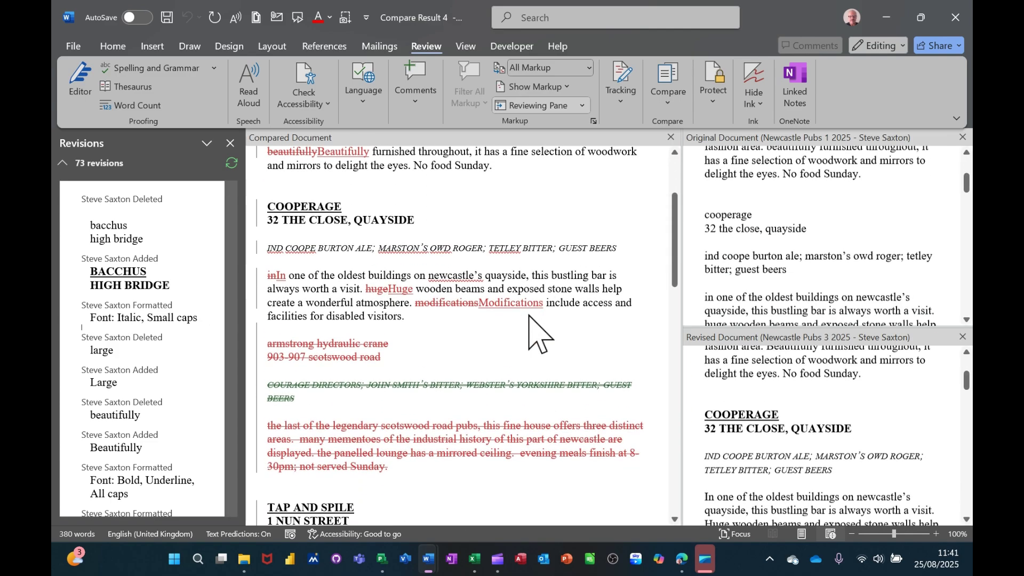
pyautogui.scroll(-3, 536, 328)
pyautogui.scroll(7, 536, 325)
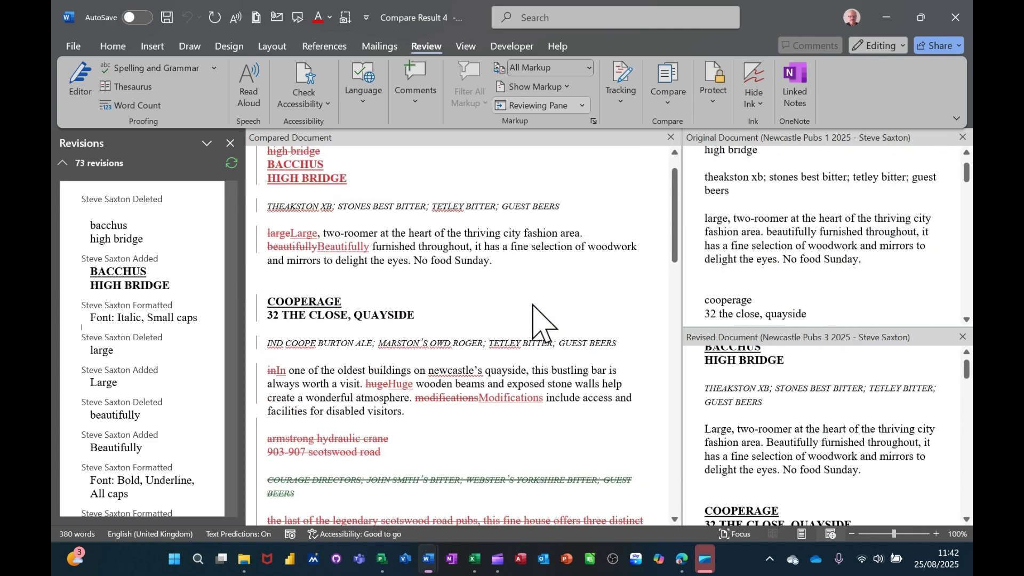
pyautogui.scroll(1, 538, 323)
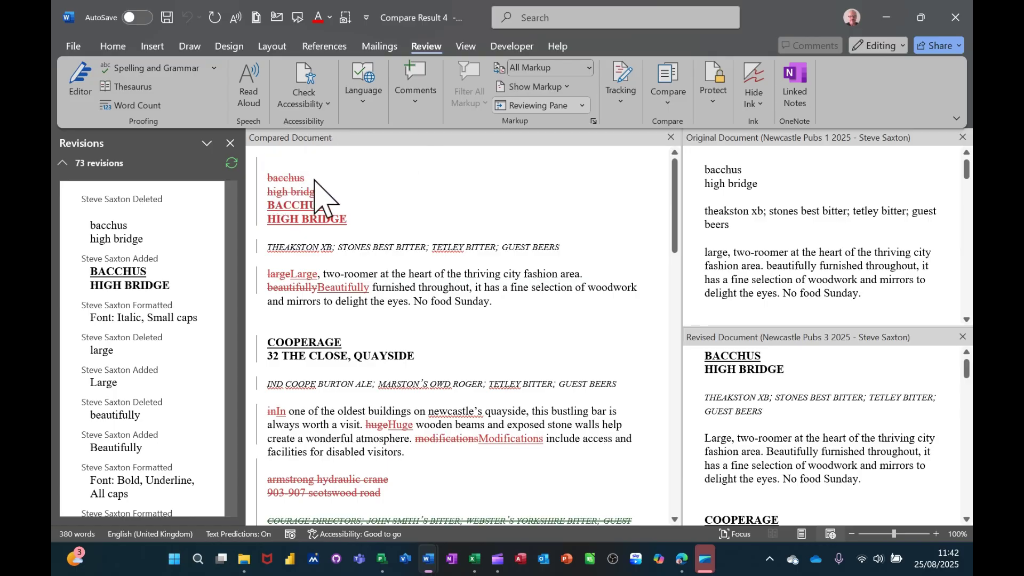
# - Accept the BACCHUS / HIGH BRIDGE heading, THEAKSTON, Large, Beautifully and COOPERAGE changes one by one
pyautogui.click(288, 209)
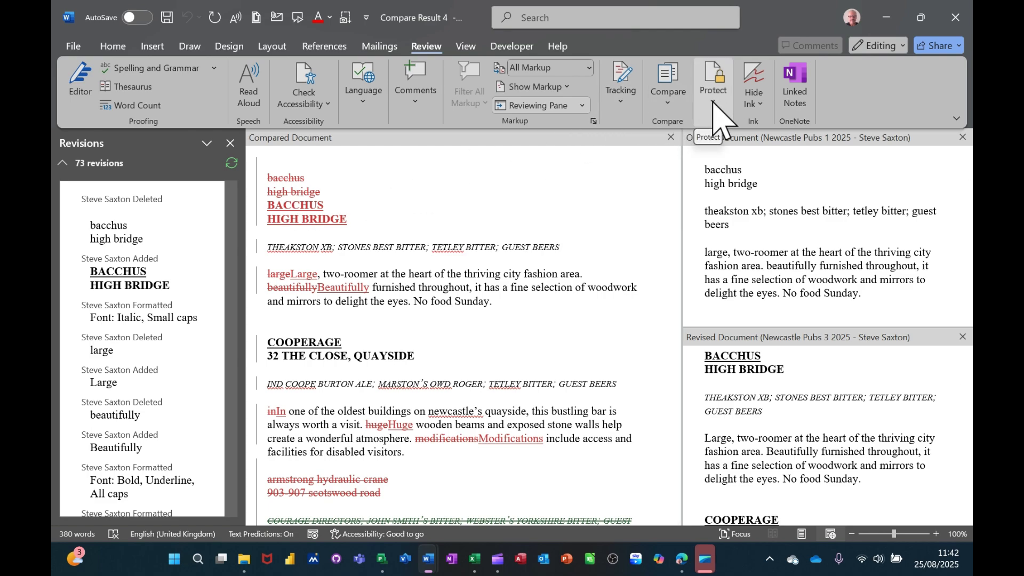
pyautogui.click(620, 86)
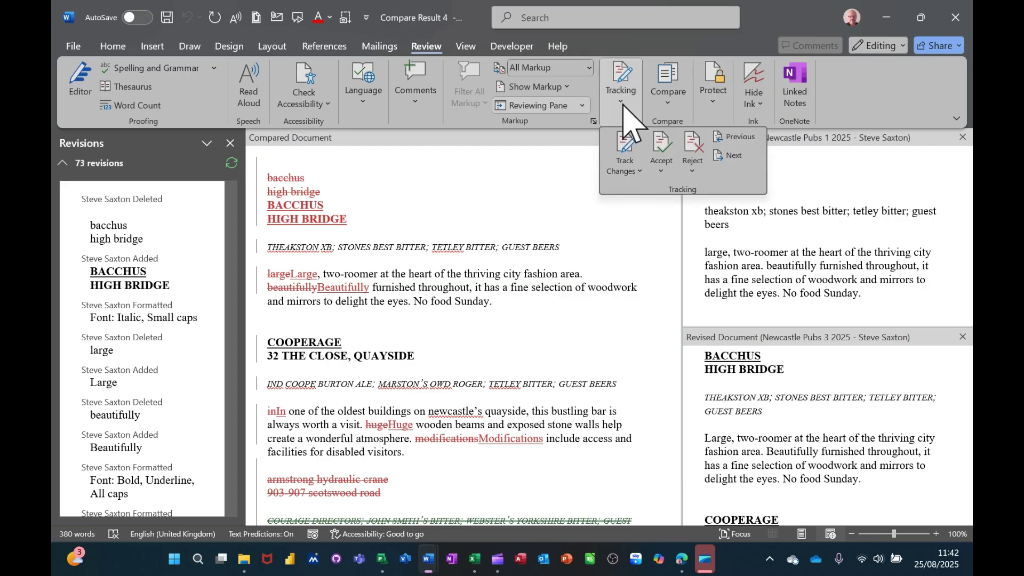
pyautogui.click(661, 155)
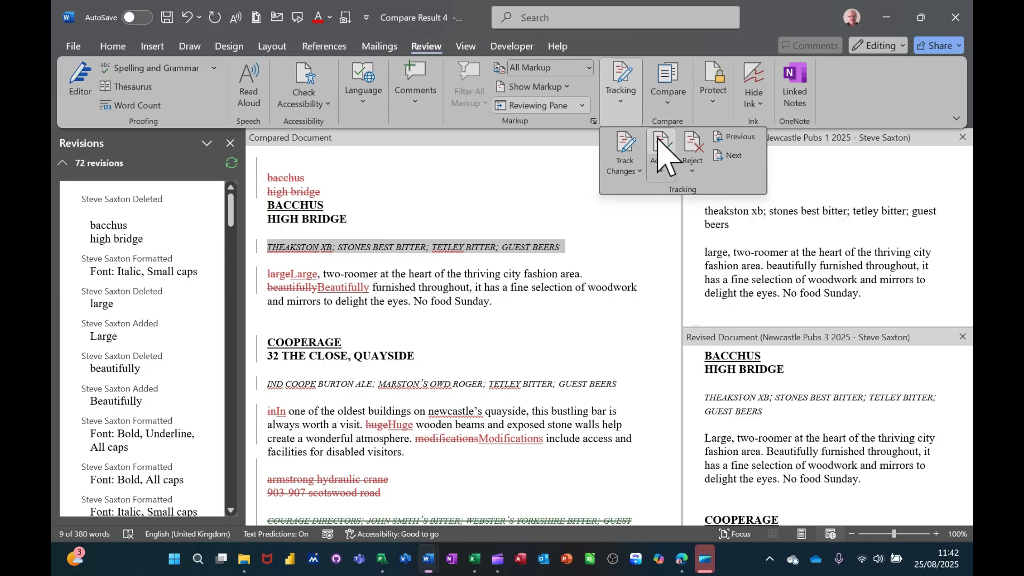
pyautogui.click(661, 155)
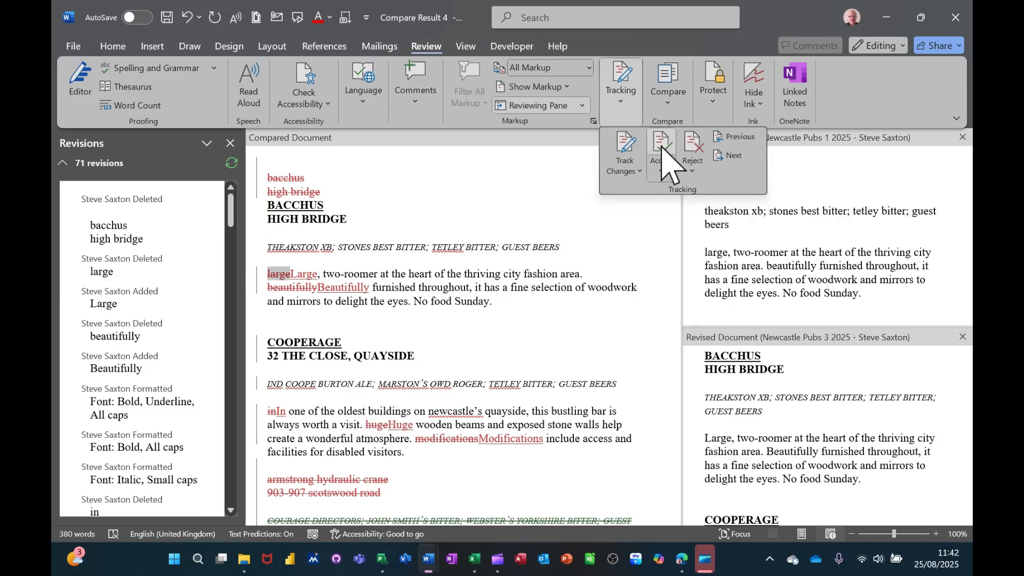
pyautogui.click(662, 147)
pyautogui.click(662, 147)
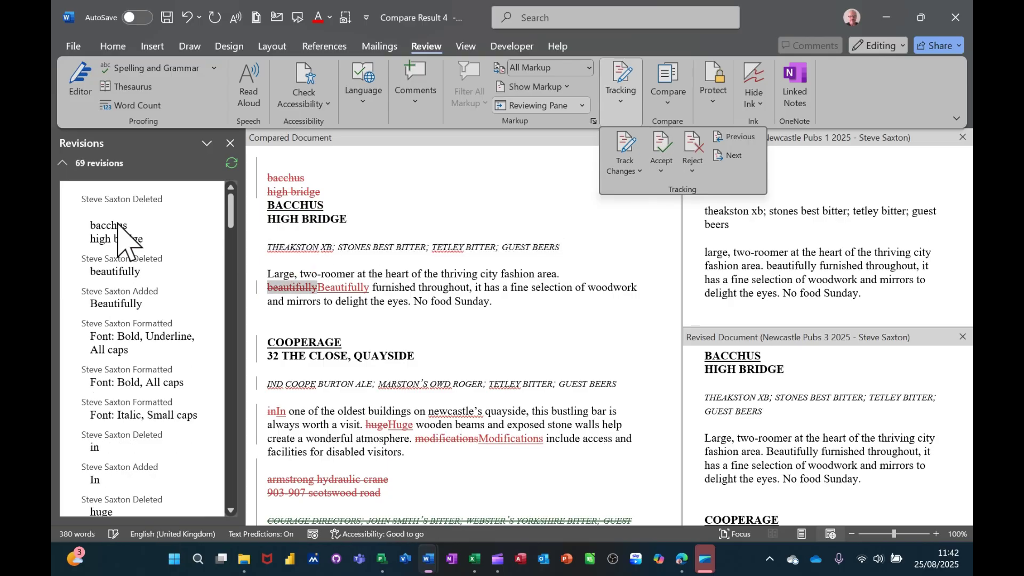
pyautogui.click(662, 147)
pyautogui.click(662, 147)
pyautogui.click(662, 147)
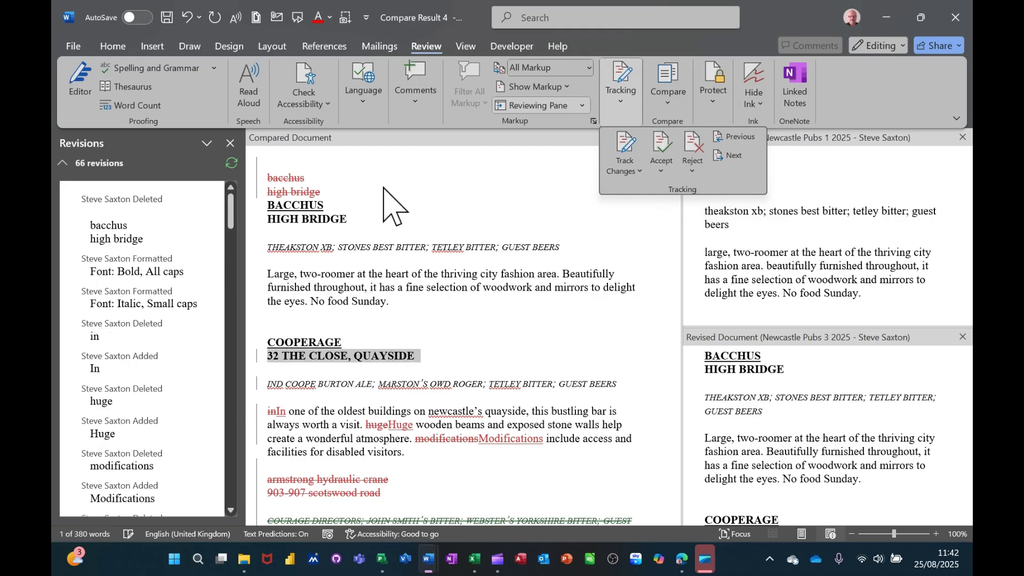
pyautogui.click(276, 176)
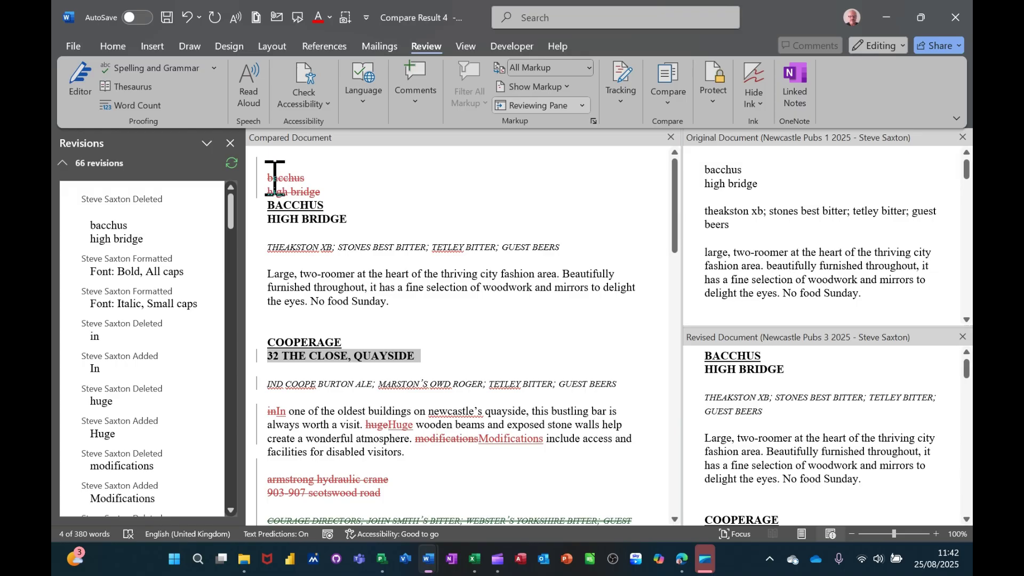
# - Accept the bacchus deletion, QUAYSIDE, IND COOPE and deleted 'in' changes, leaving 62 revisions
pyautogui.click(275, 177)
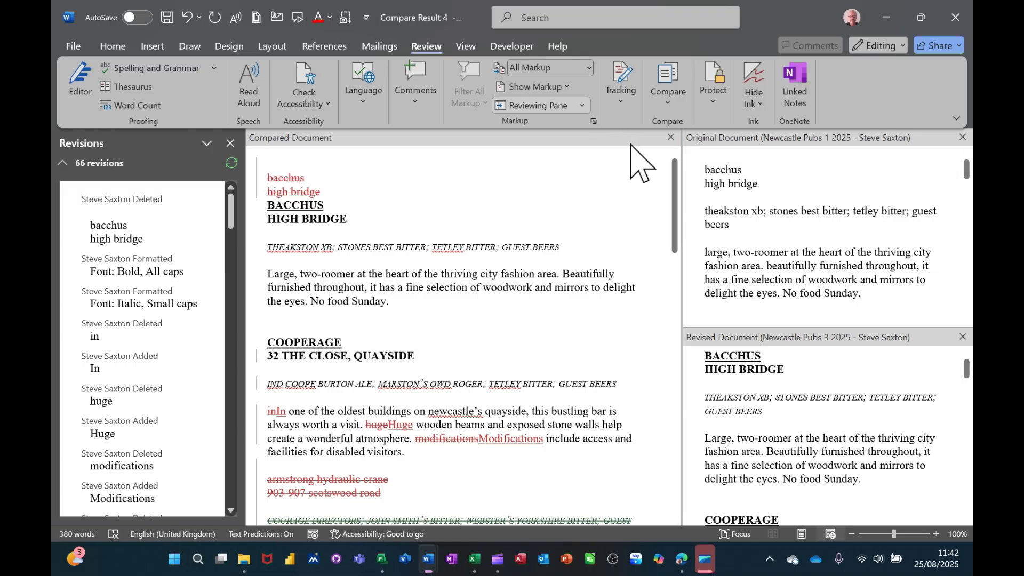
pyautogui.click(628, 101)
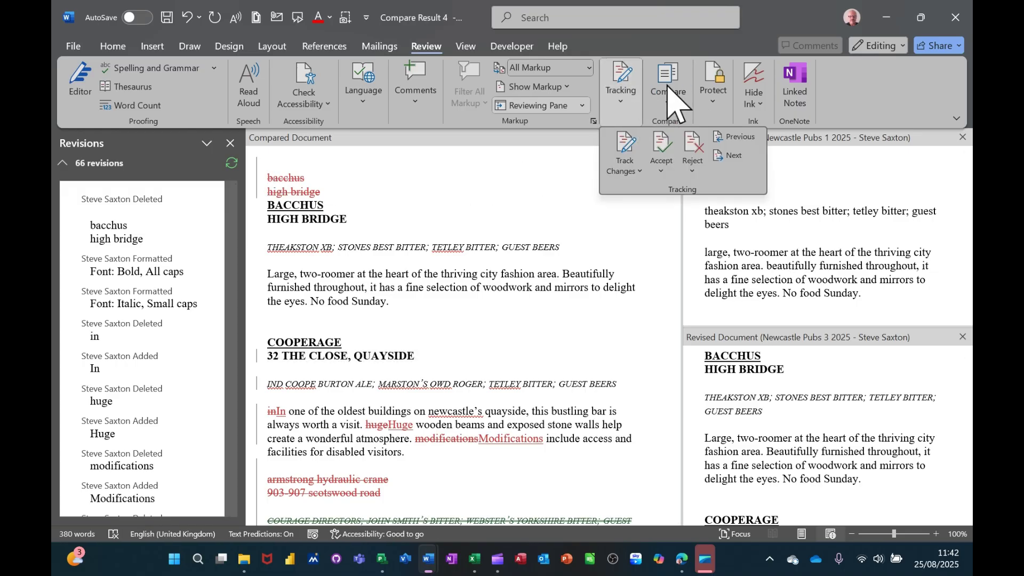
pyautogui.click(661, 146)
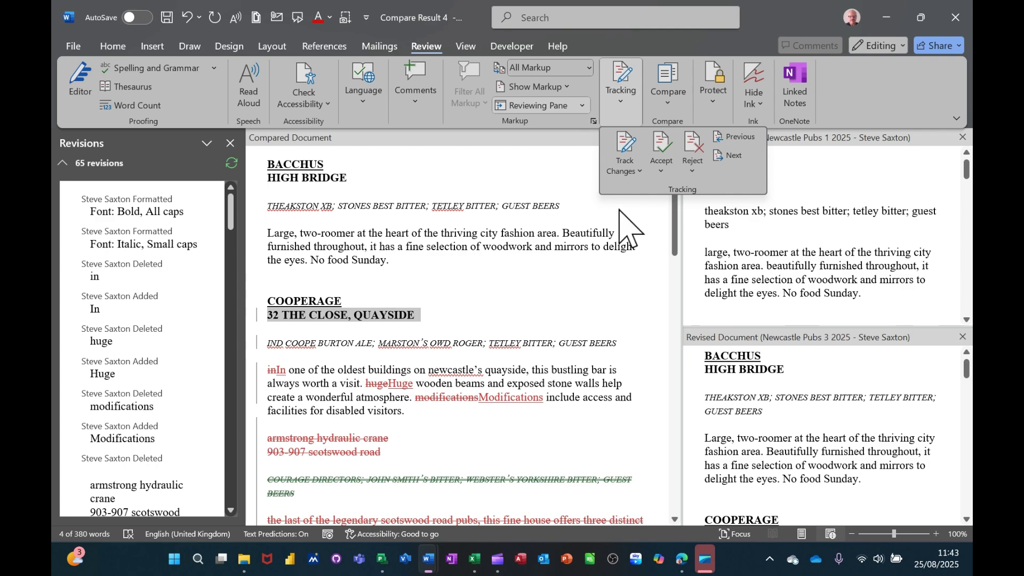
pyautogui.click(660, 149)
pyautogui.click(660, 149)
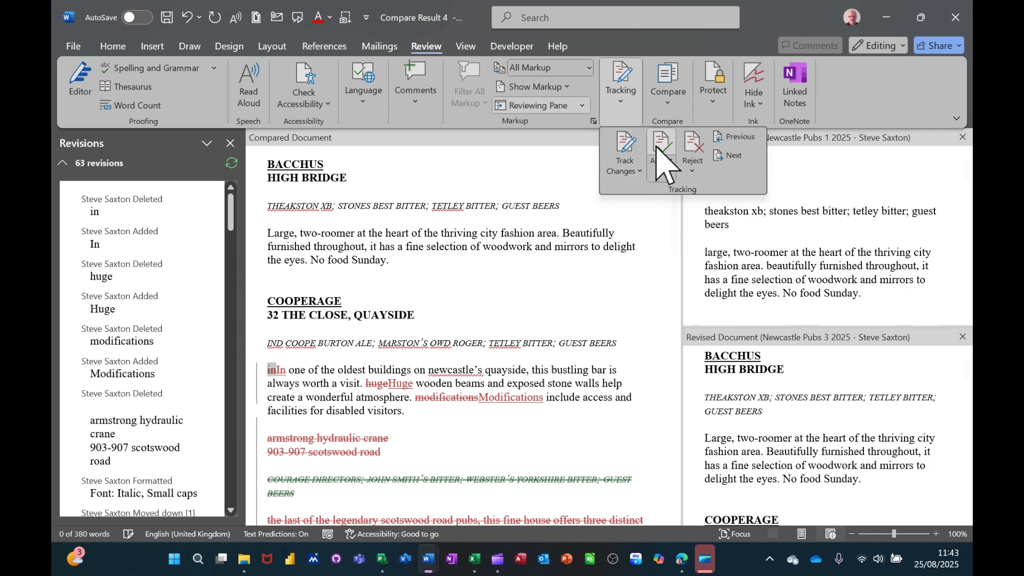
pyautogui.click(659, 149)
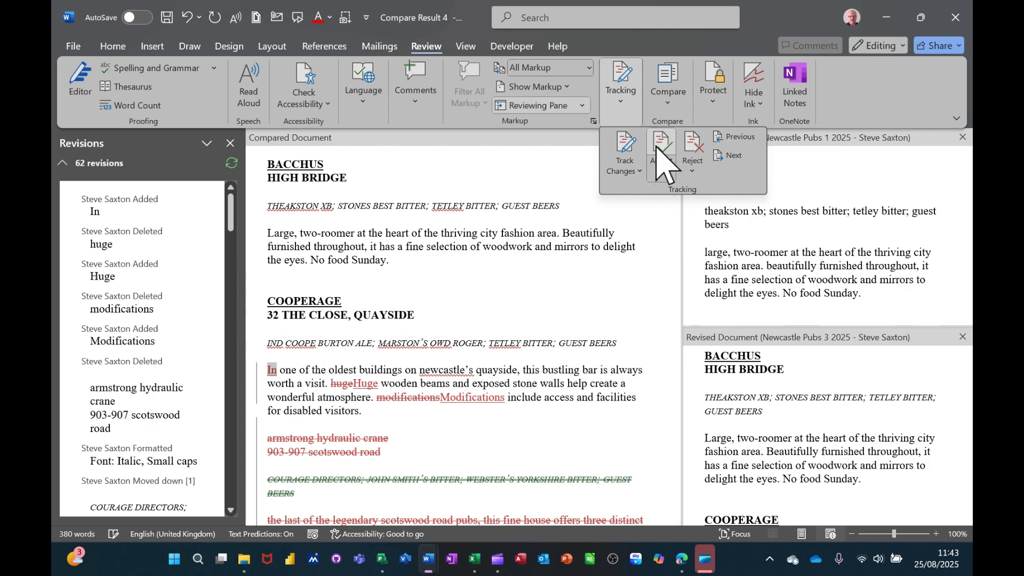
pyautogui.click(485, 292)
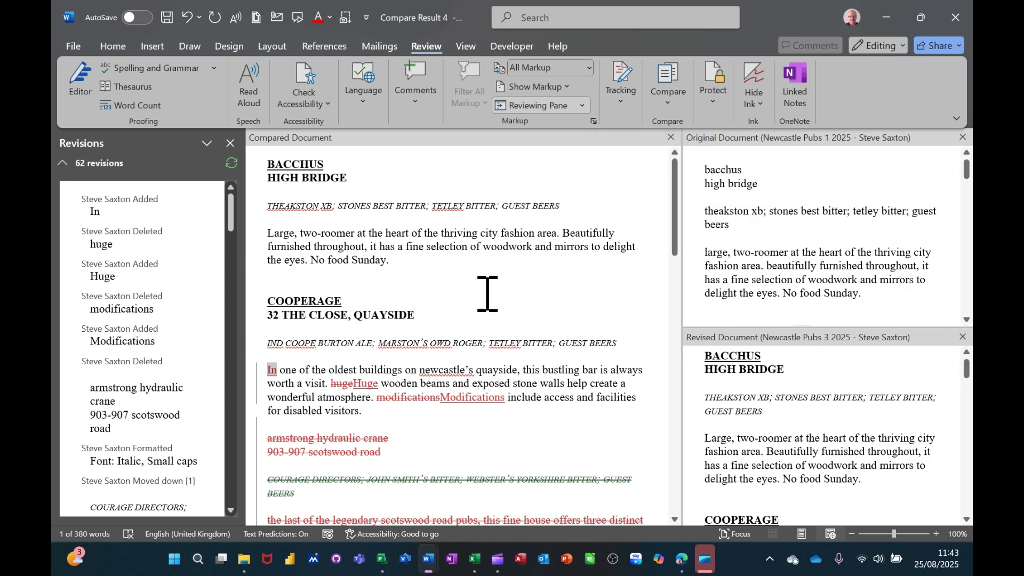
pyautogui.click(292, 178)
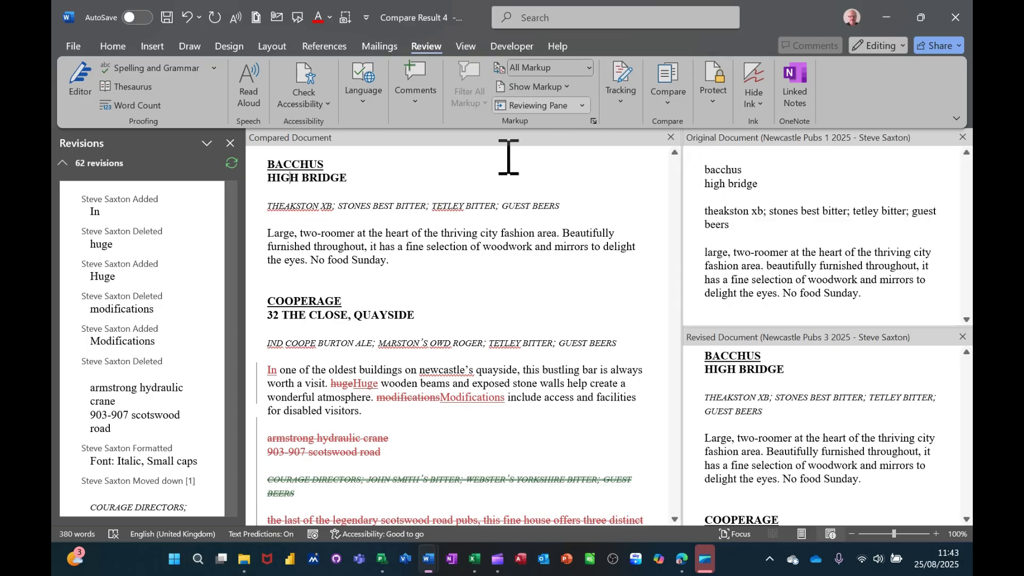
# - Switch Compare Result 4 to the View ribbon for zoom, layout and window options
pyautogui.click(463, 49)
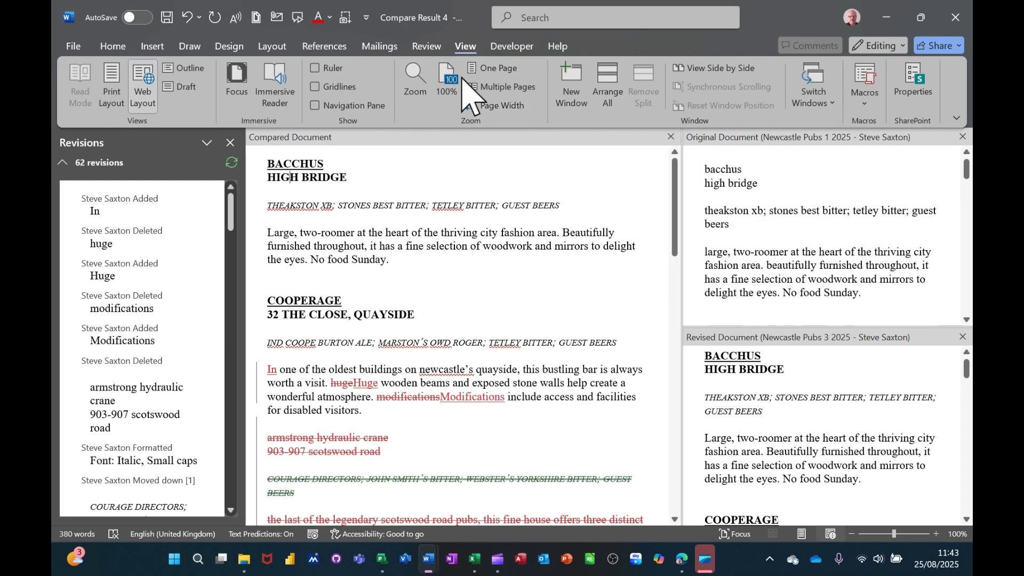